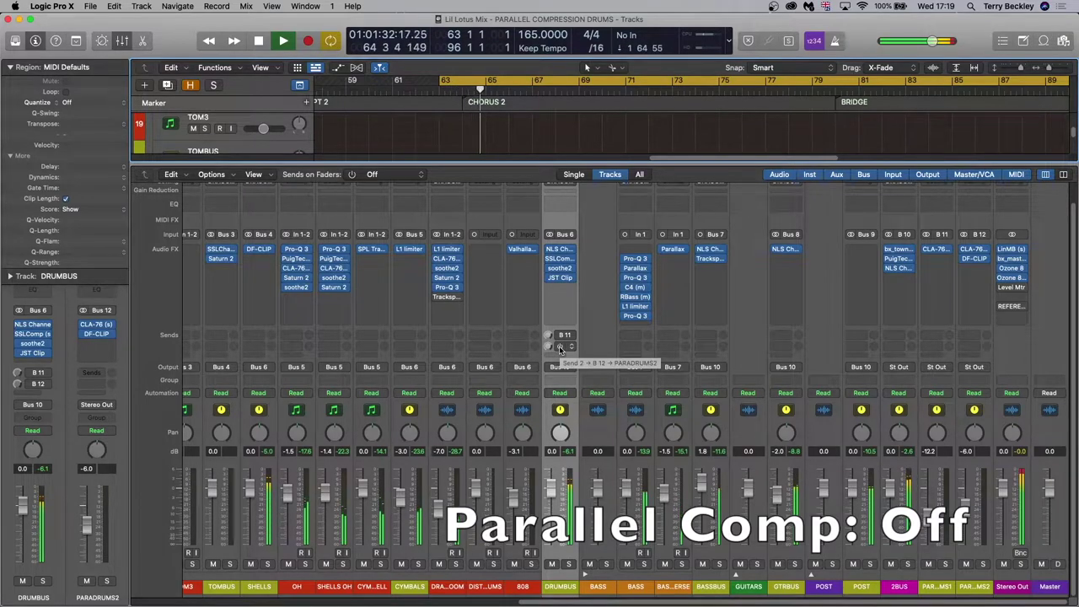
During playback, toggle the DRUMBUS Bus 12 send to PARADRUMS2 off and on, leaving it on.
left_click(560, 348)
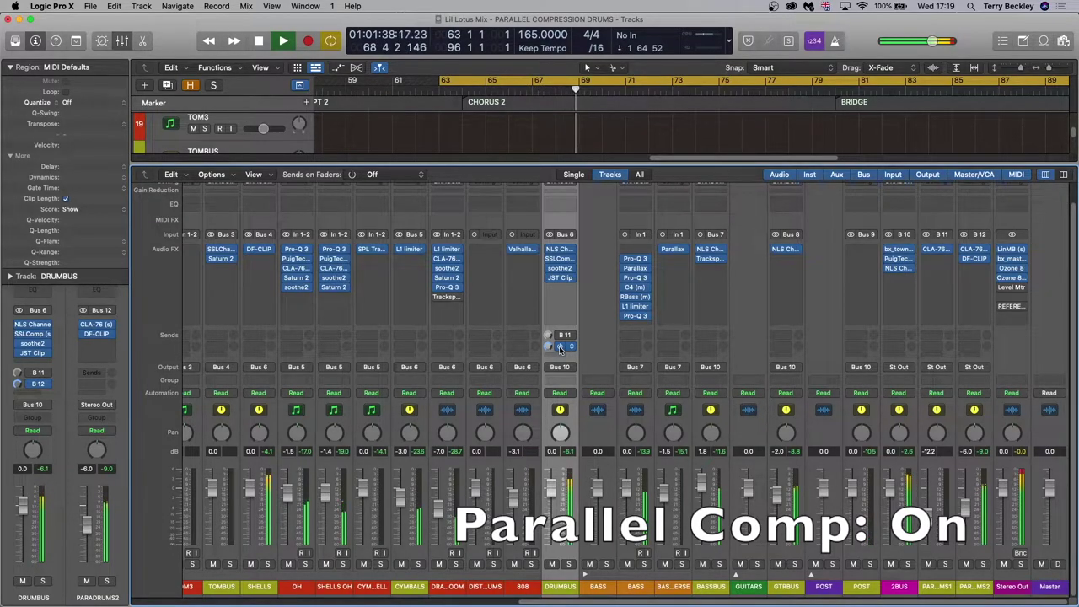
left_click(561, 347)
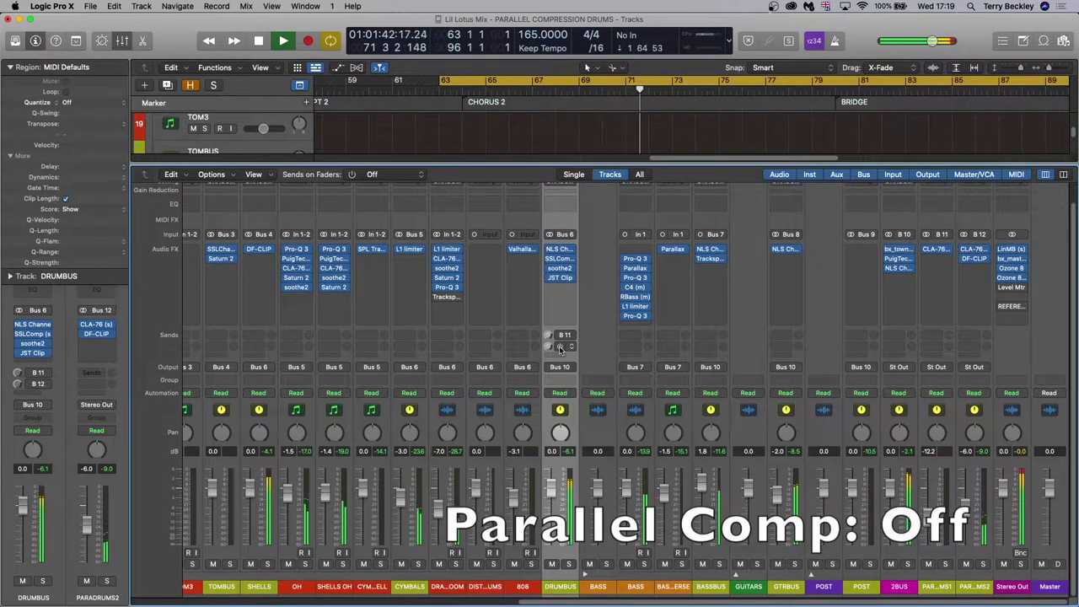
left_click(561, 347)
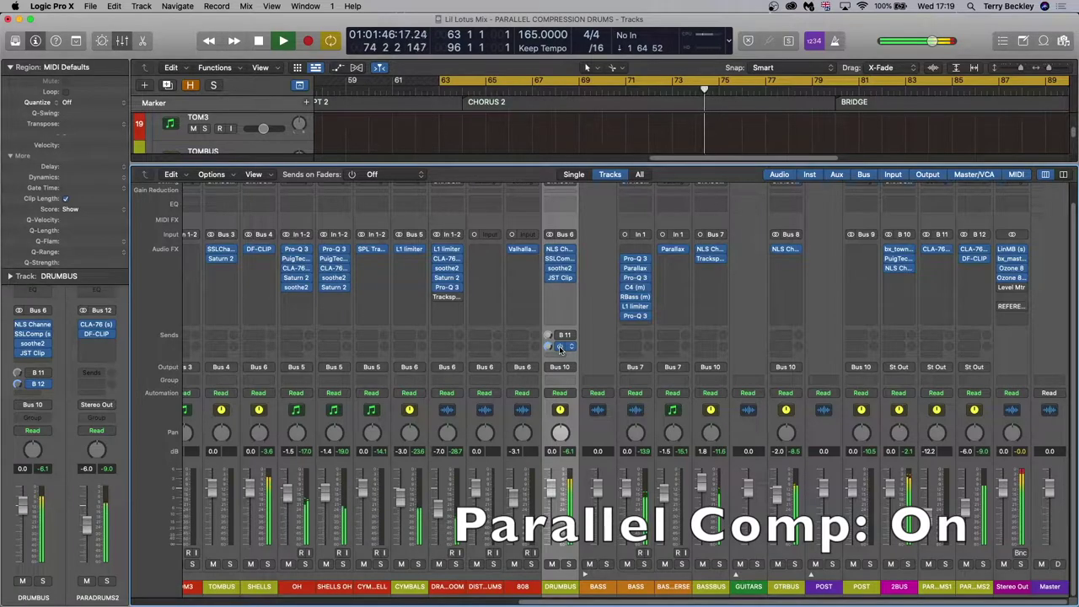
left_click(561, 347)
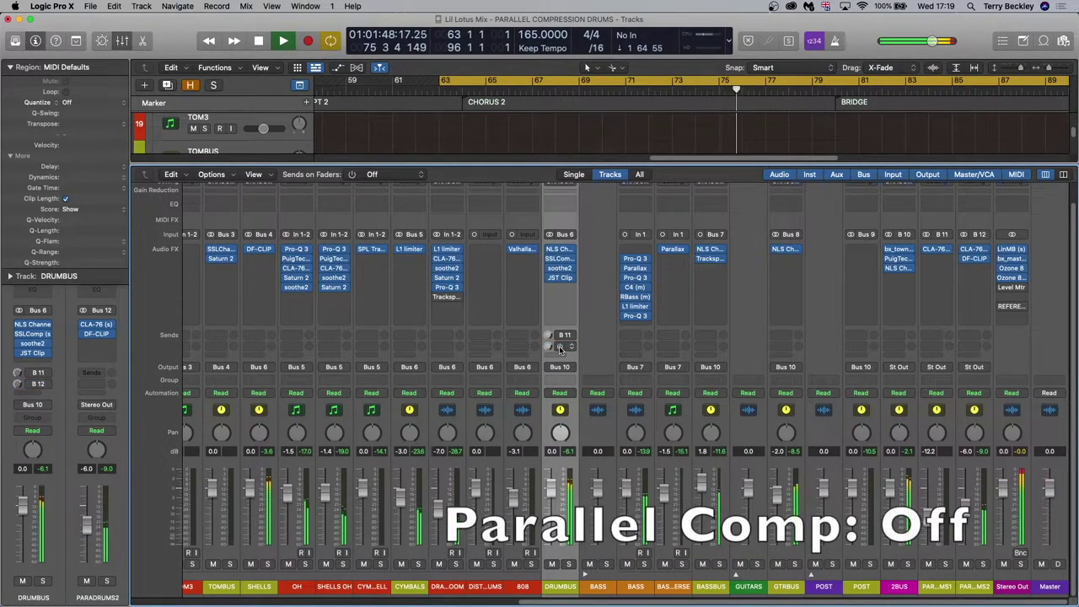
left_click(561, 347)
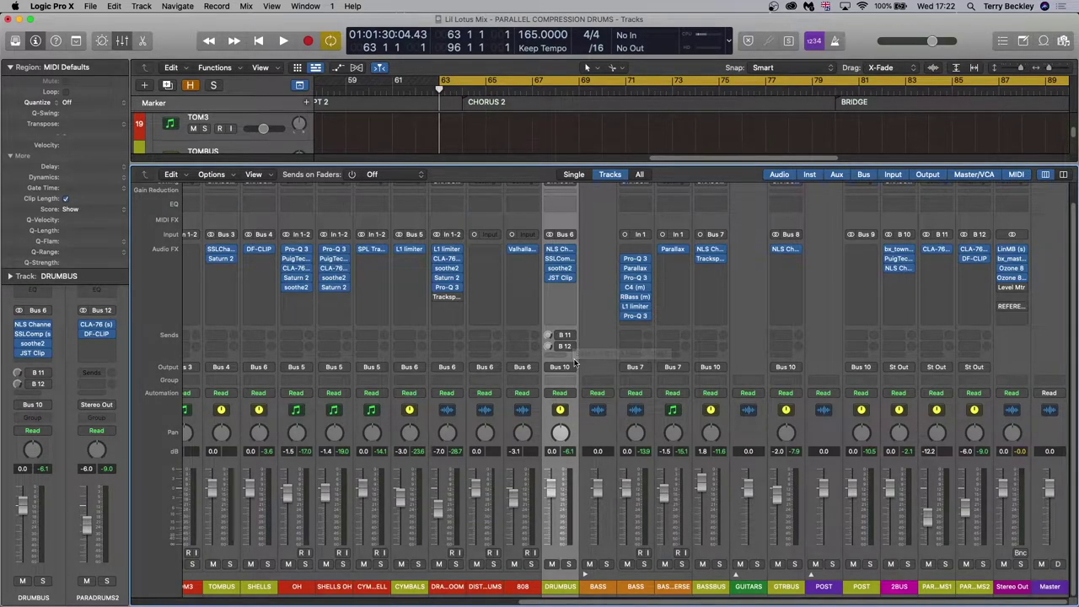
left_click(565, 357)
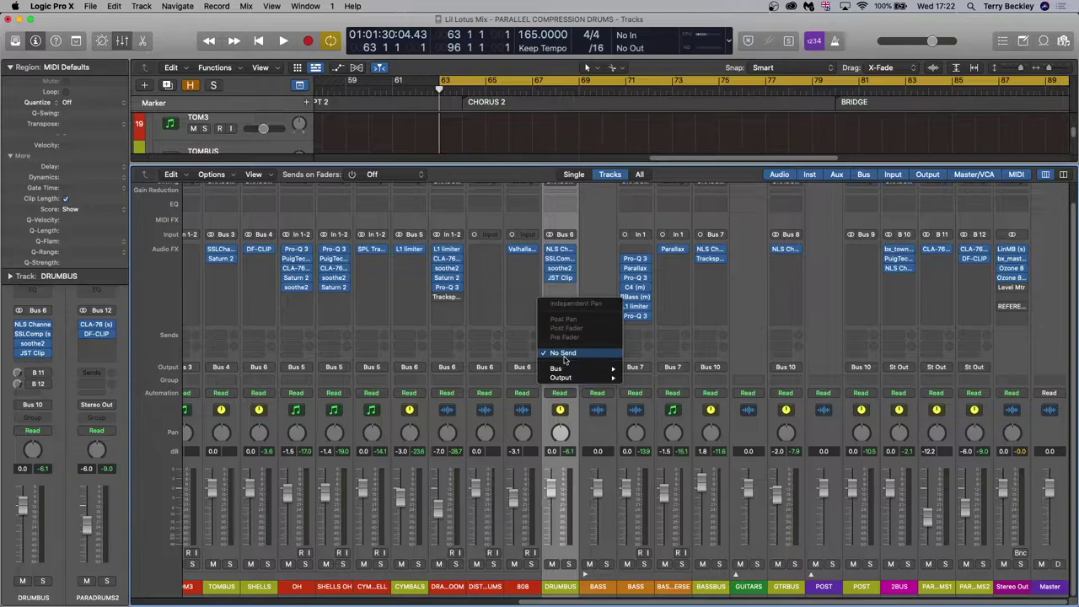
mouse_move(568, 371)
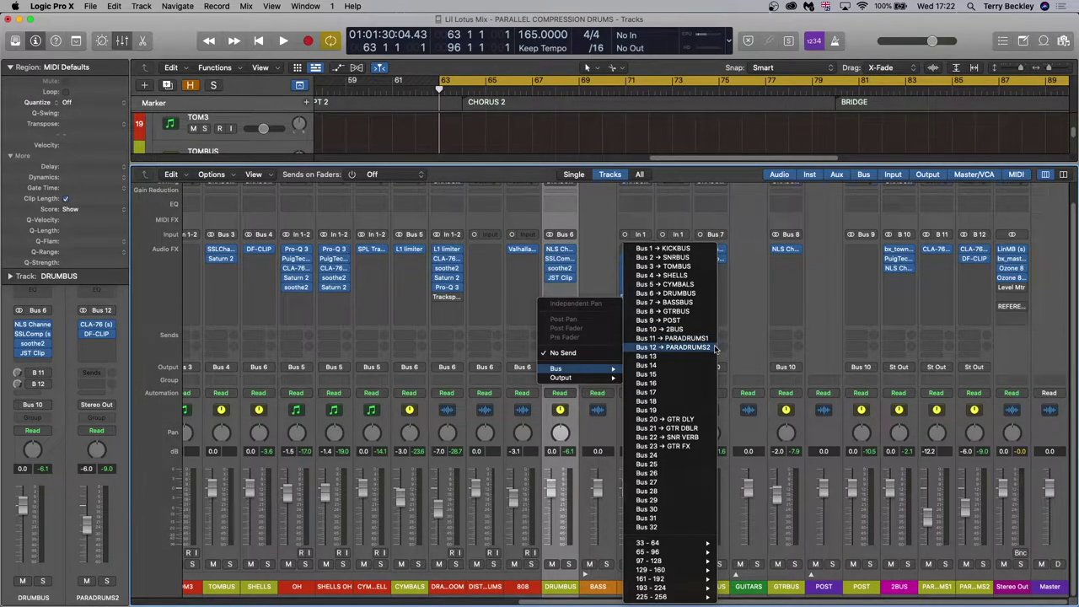
left_click(600, 272)
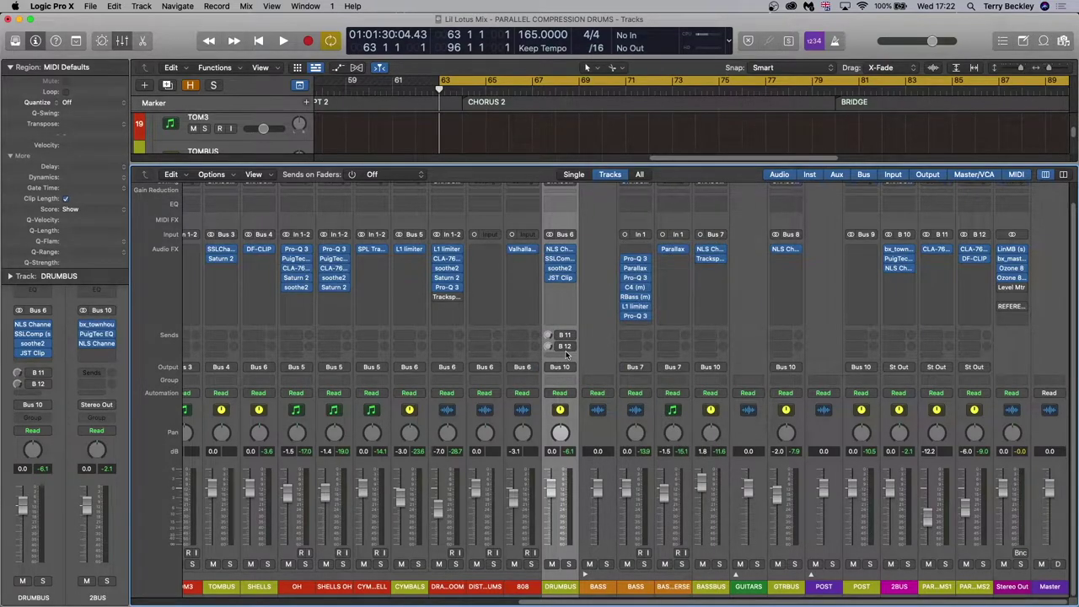
mouse_move(570, 342)
left_click(570, 342)
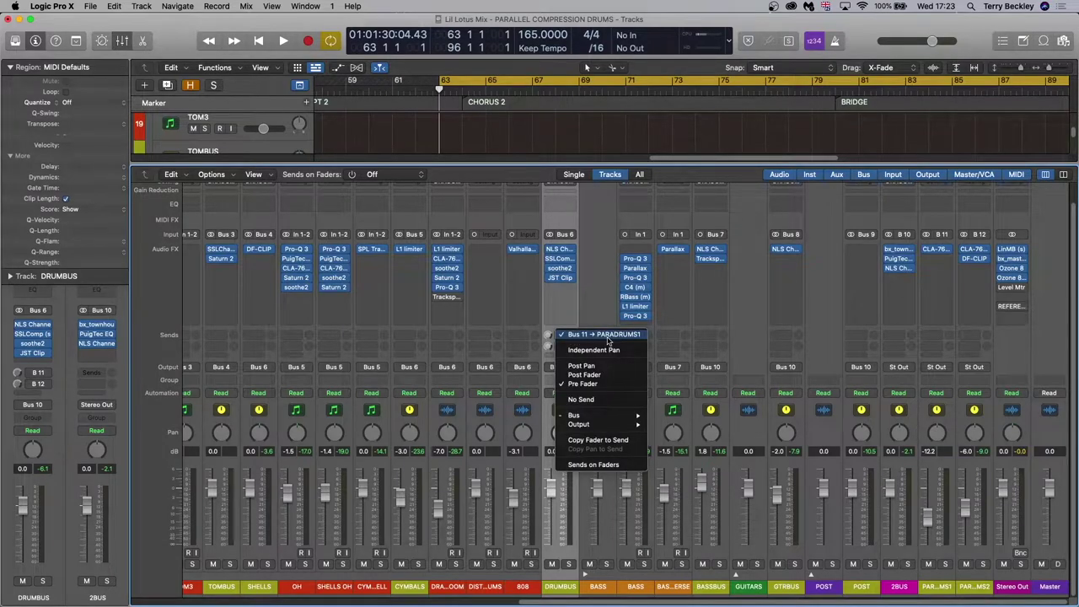
left_click(562, 339)
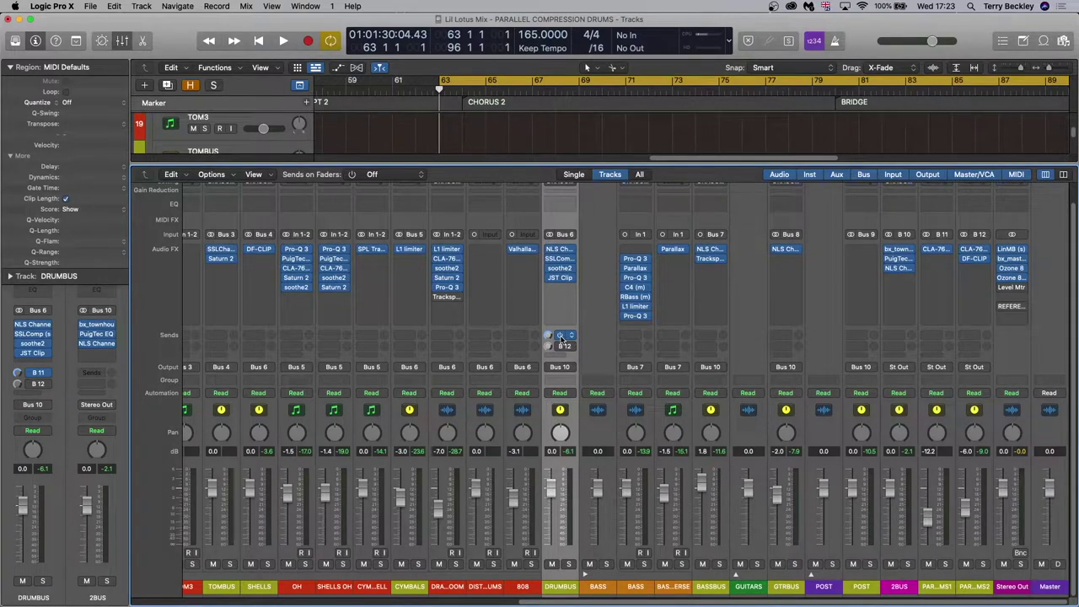
Open PARADRUMS1's CLA-76 compressor, move its window aside, and solo DRUMBUS.
left_click(934, 249)
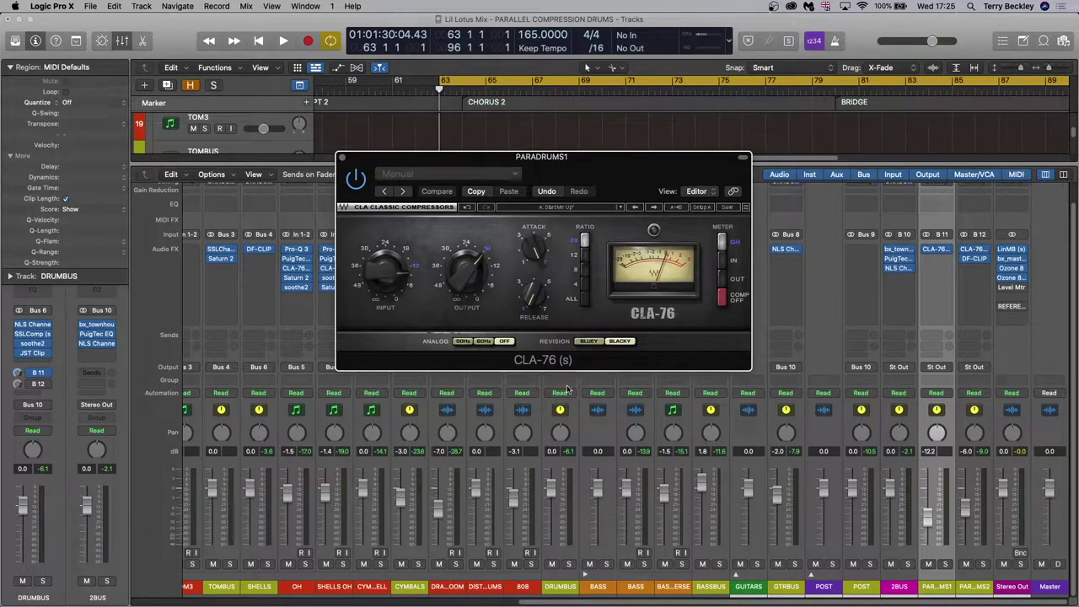
left_click_drag(586, 175, 878, 183)
key("s")
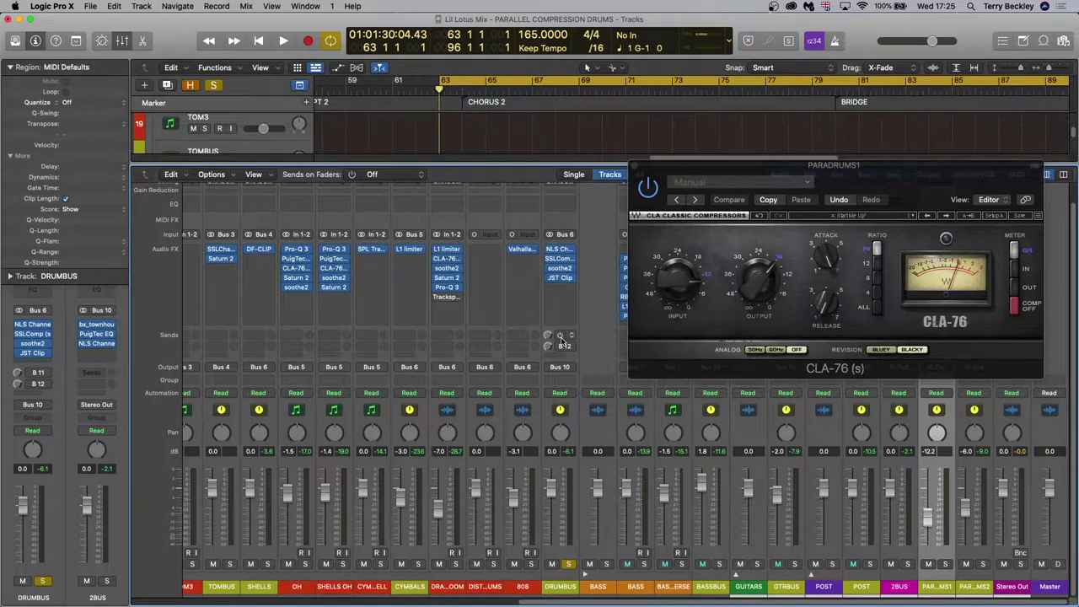
During playback, toggle the Bus 11 send to PARADRUMS1 off and on, leaving it on.
key("space")
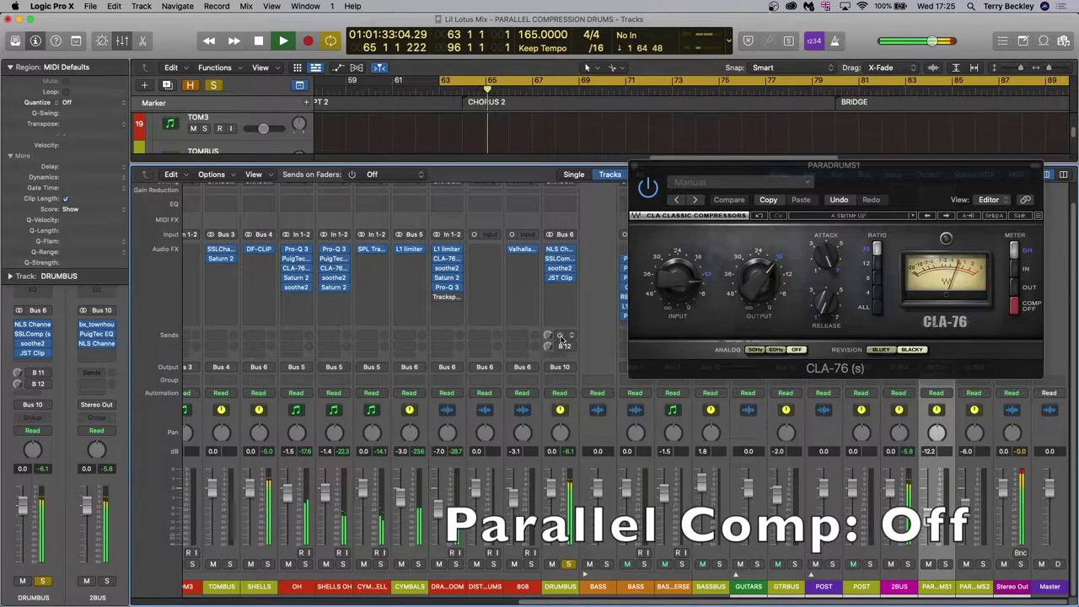
left_click(562, 338)
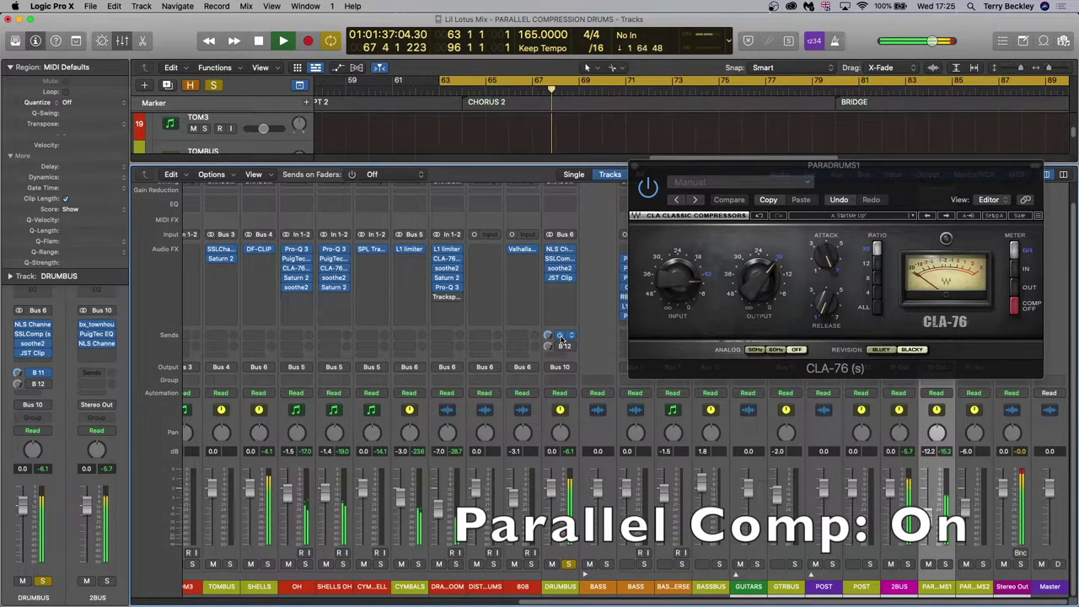
left_click(563, 338)
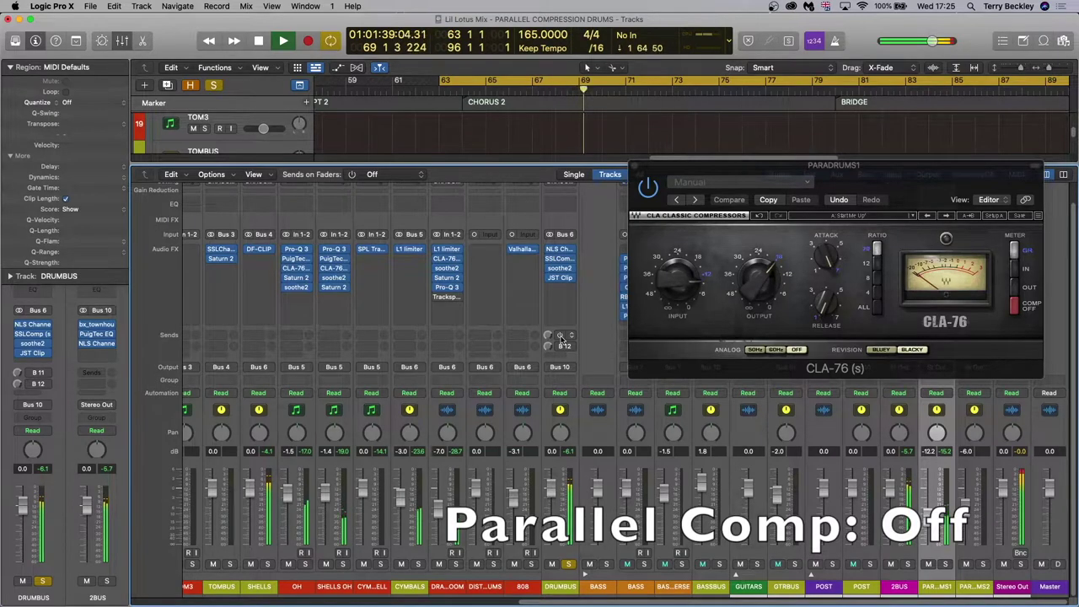
left_click(562, 338)
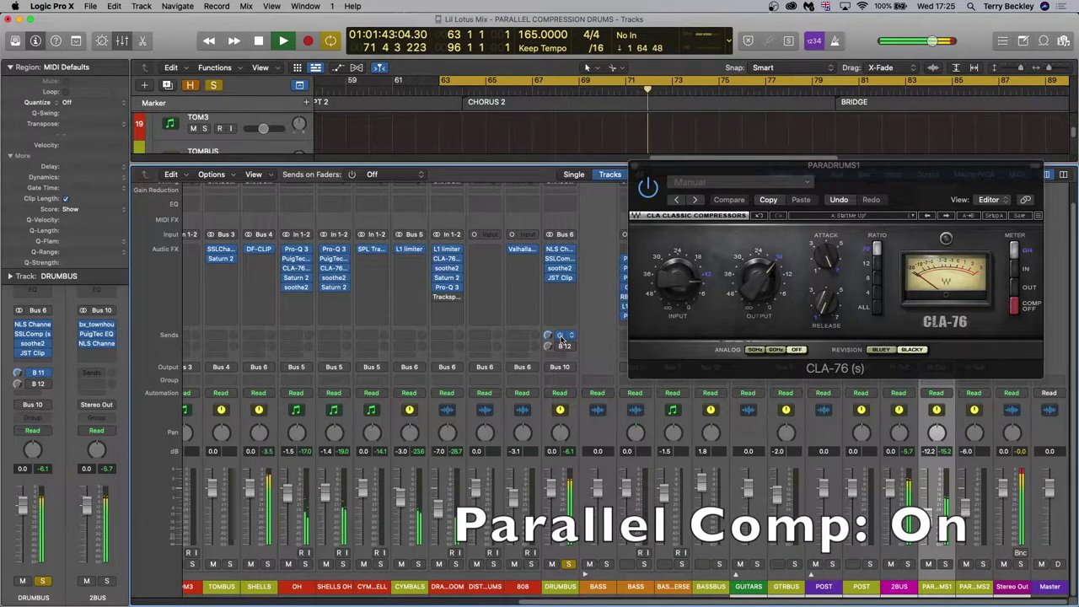
left_click(563, 338)
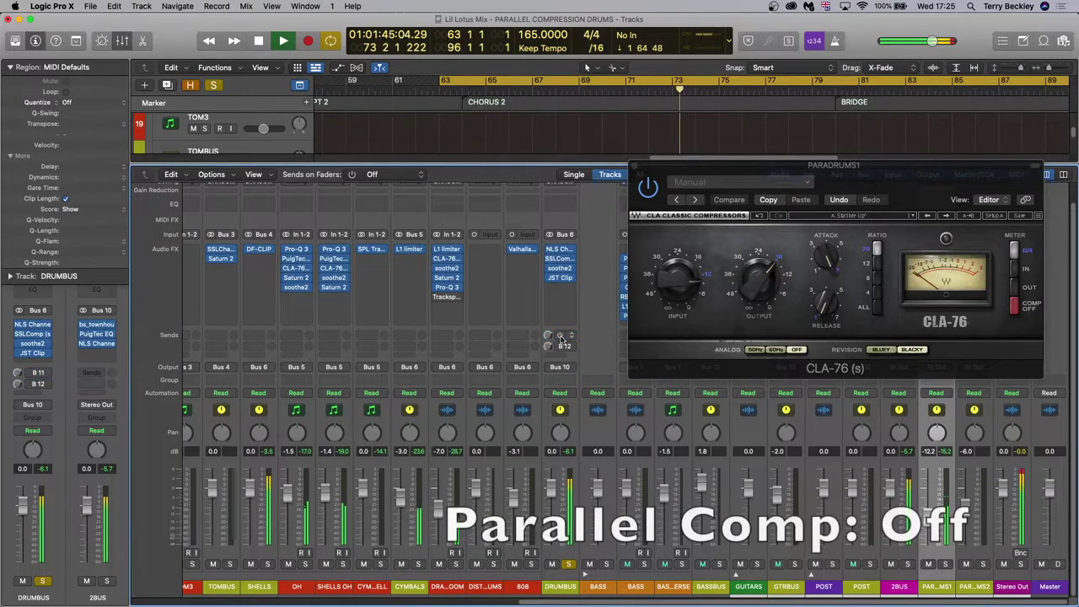
left_click(563, 338)
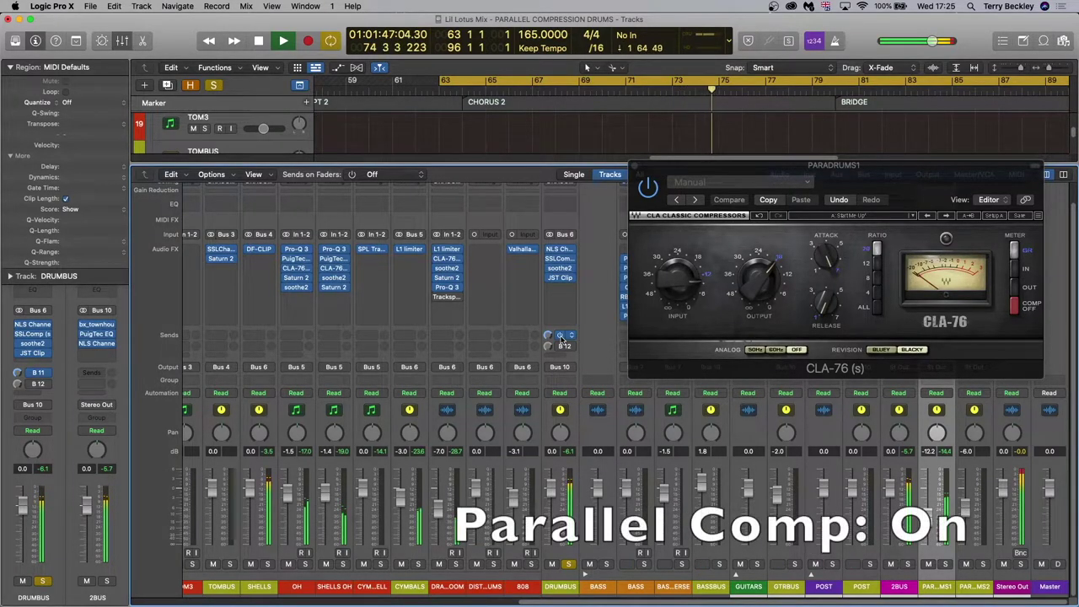
key("space")
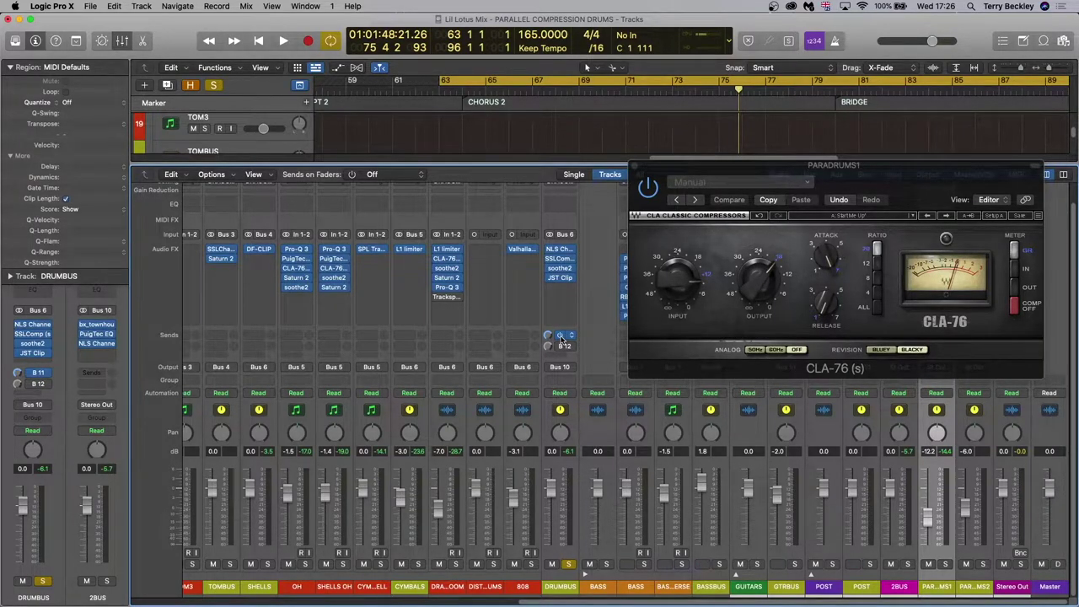
Audition PARADRUMS1 alone at about -4 dB, then pull it to -∞ and restore DRUMBUS to 0 dB.
key("super+w")
left_click_drag(550, 488, 559, 550)
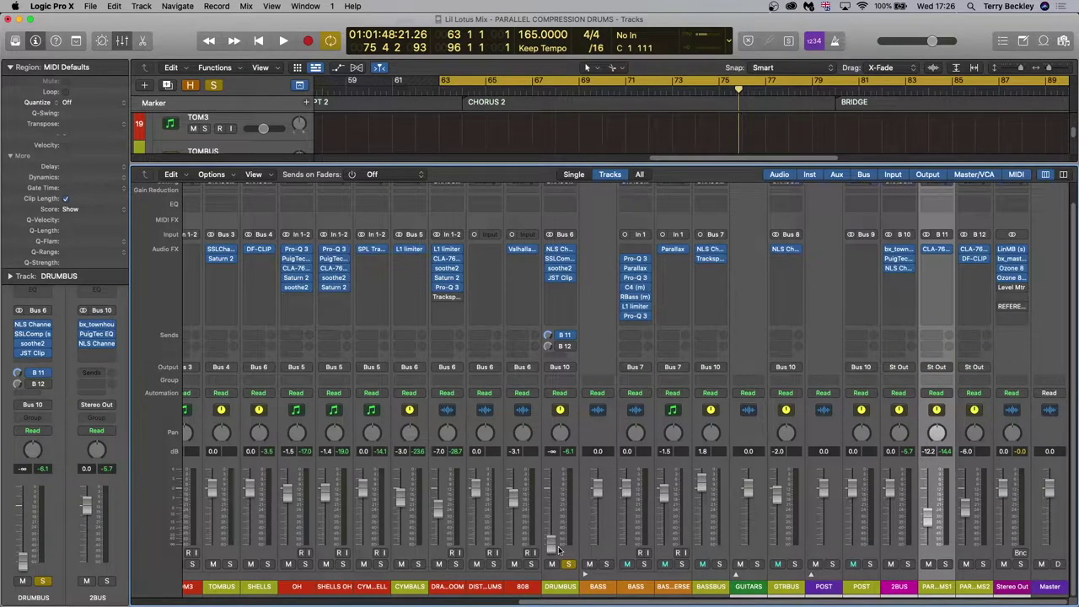
key("space")
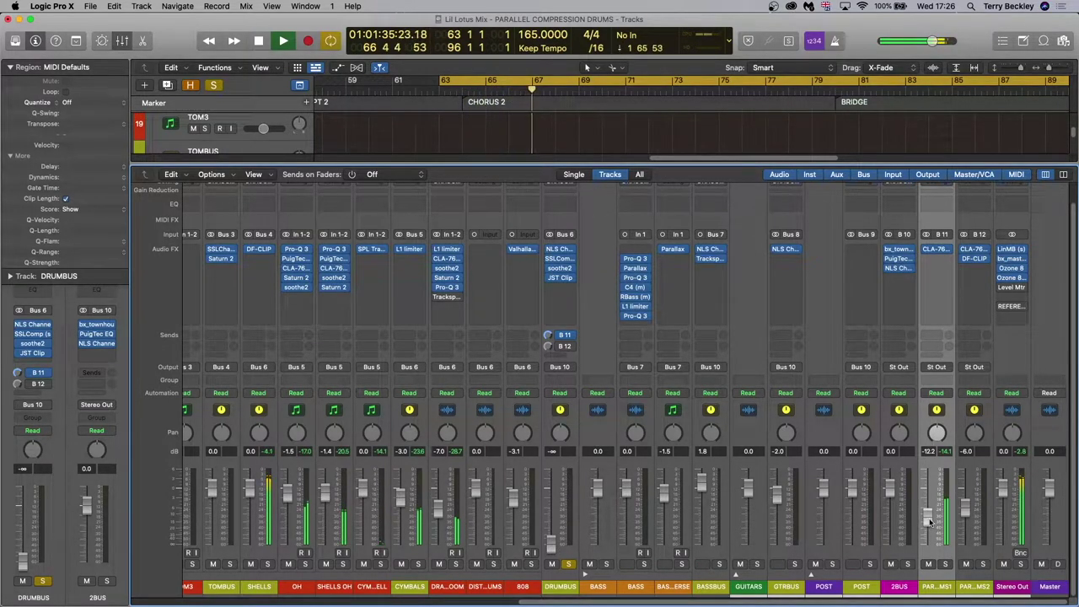
left_click_drag(932, 522, 931, 497)
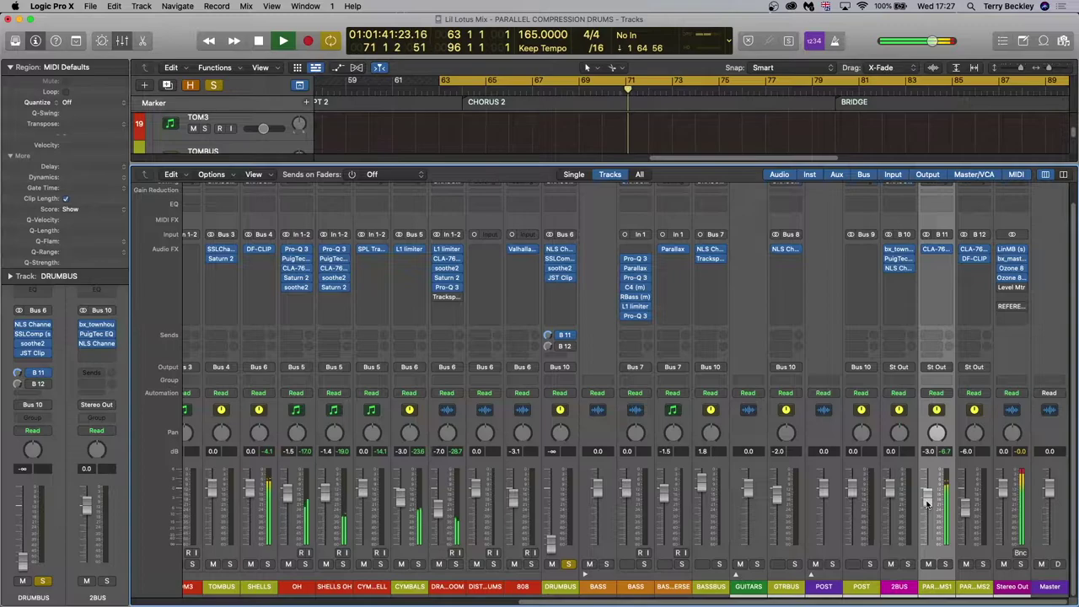
key("space")
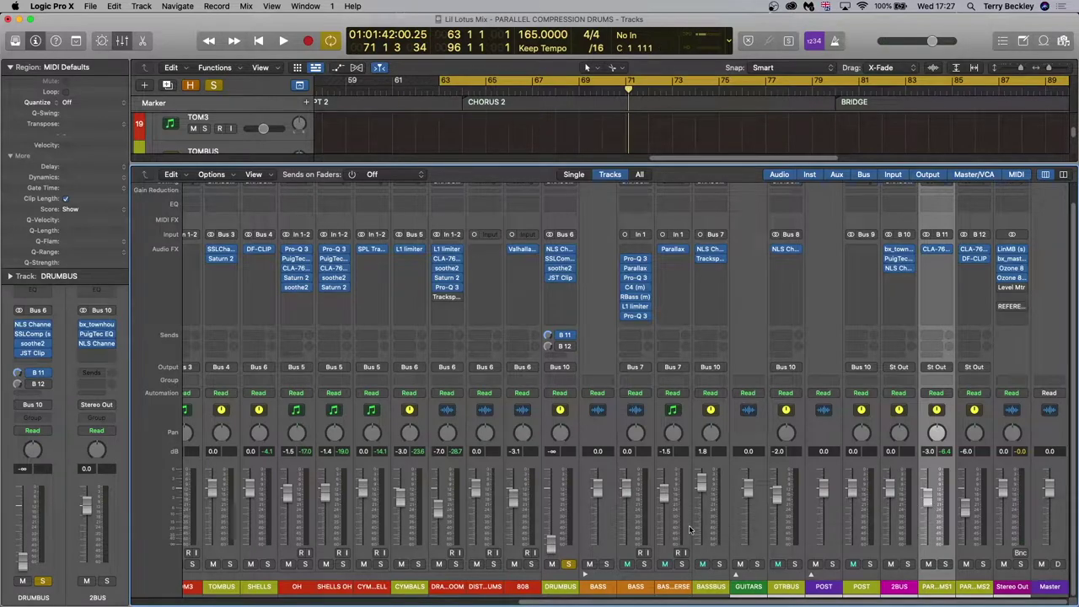
left_click_drag(928, 497, 928, 544)
left_click_drag(551, 544, 565, 490)
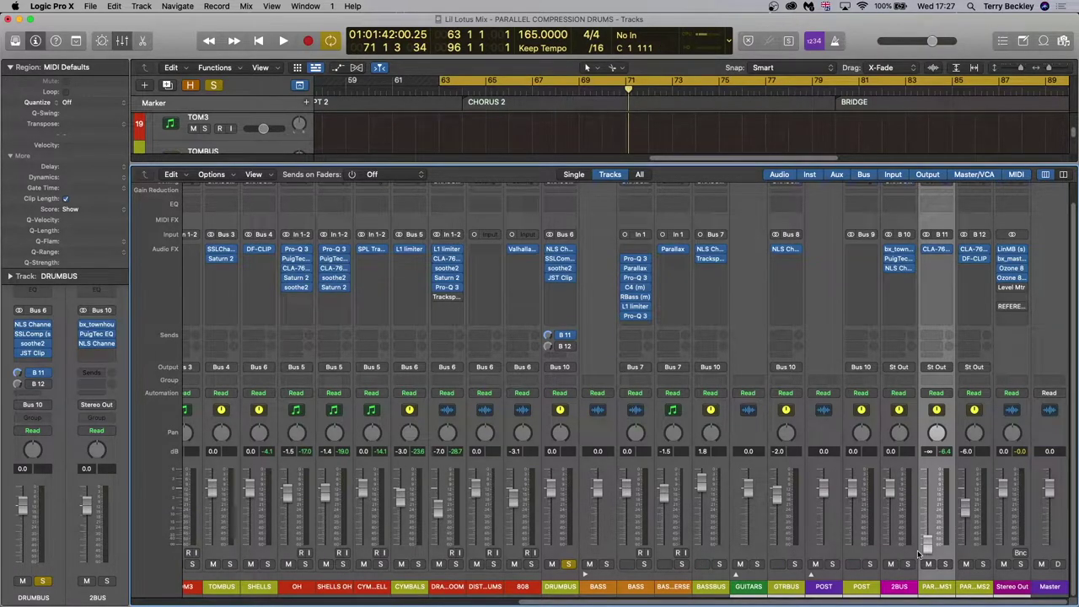
During playback, raise the PARADRUMS1 fader and settle it at -8.0 dB.
key("space")
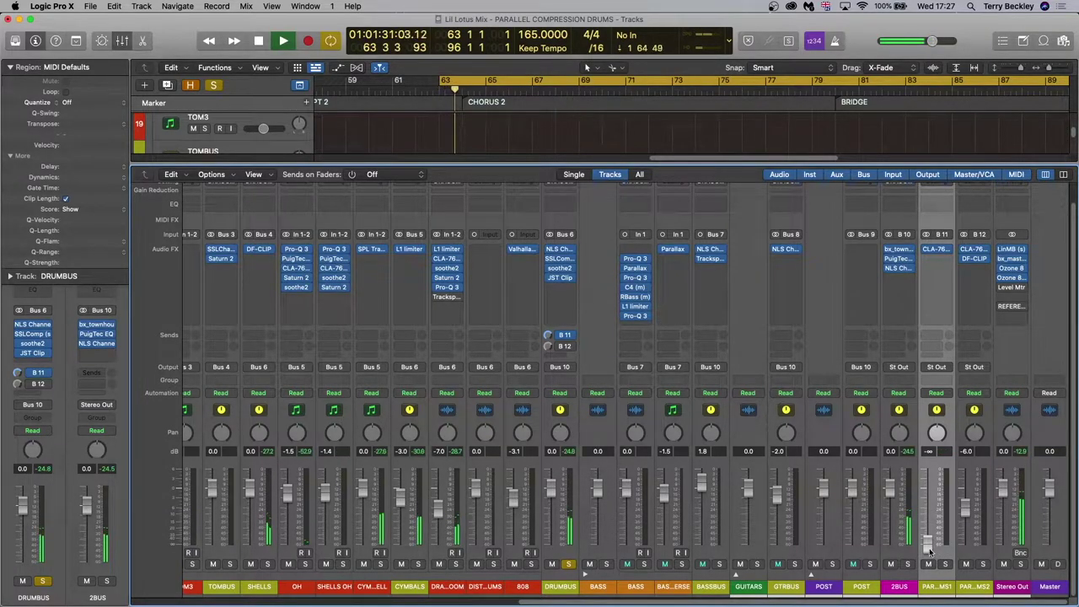
left_click_drag(929, 540, 930, 509)
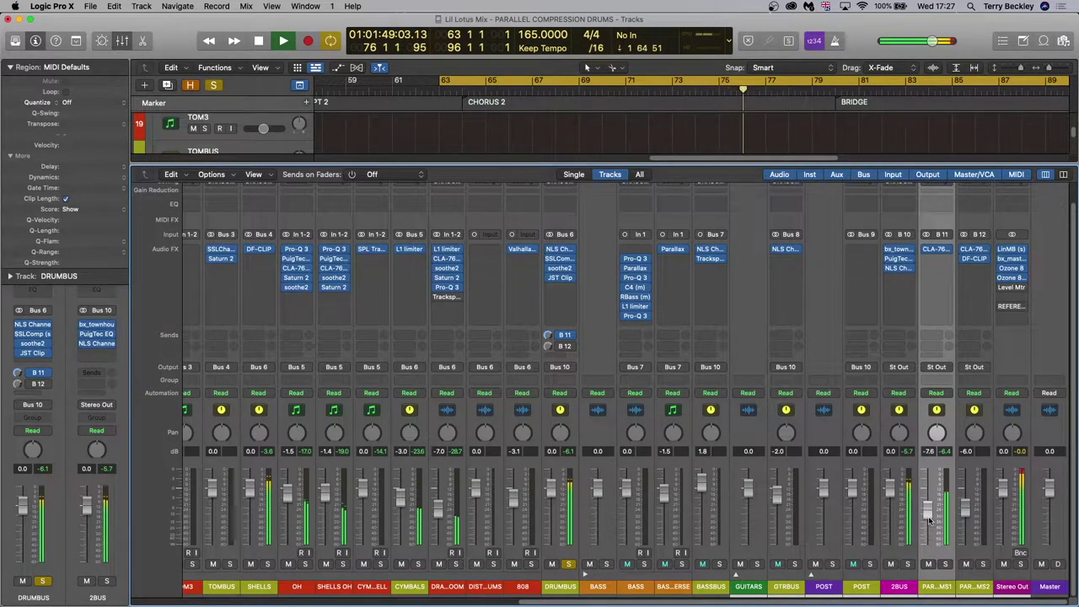
left_click_drag(928, 511, 928, 516)
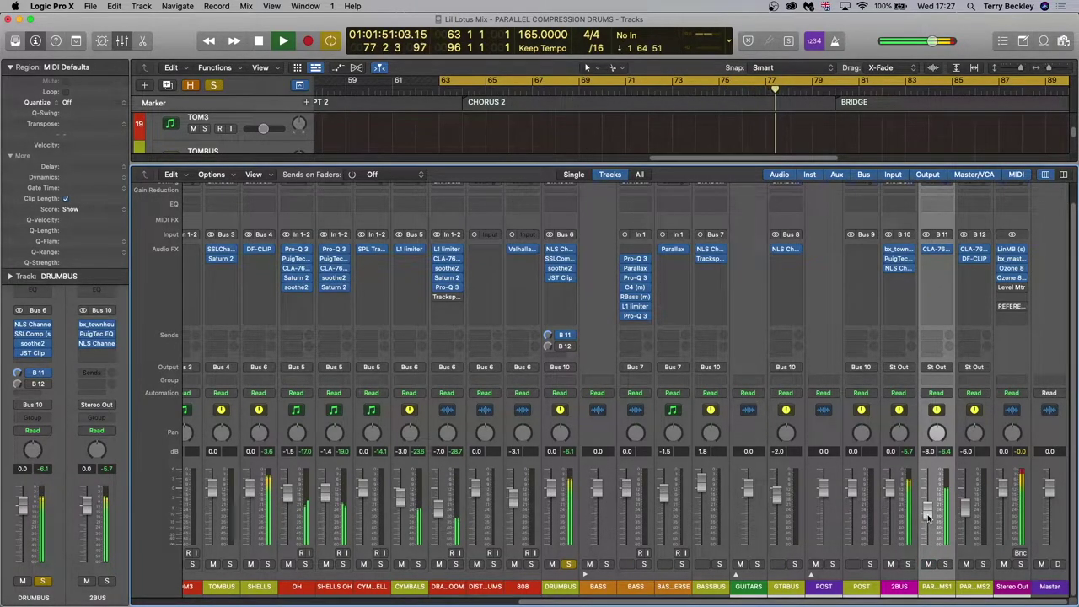
key("space")
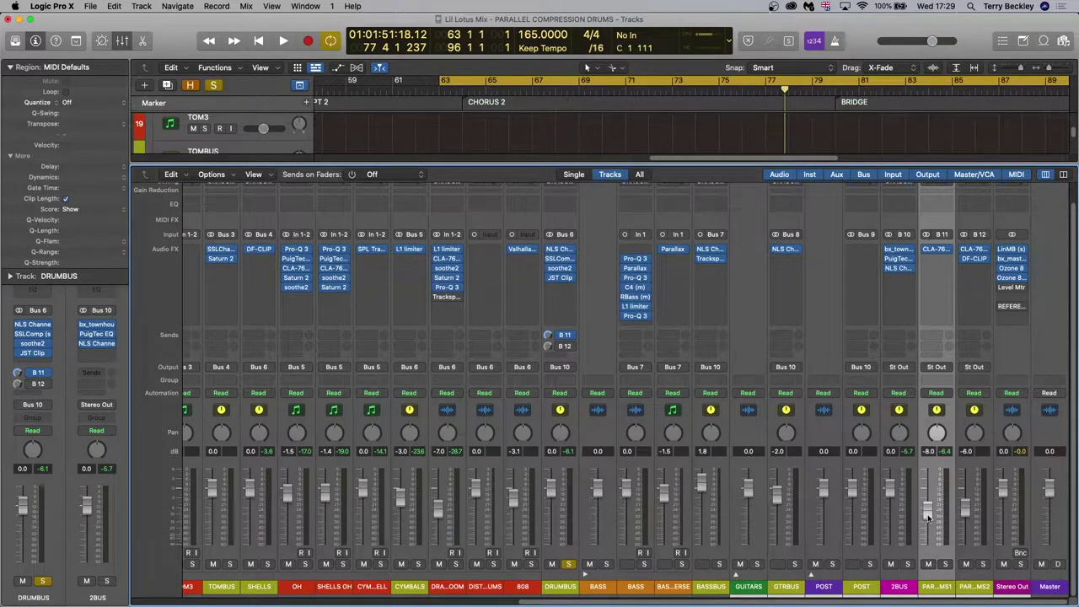
Check DRUMBUS's Bus 12 send routing, solo and audition PARADRUMS2, and open its CLA-76.
left_click(563, 346)
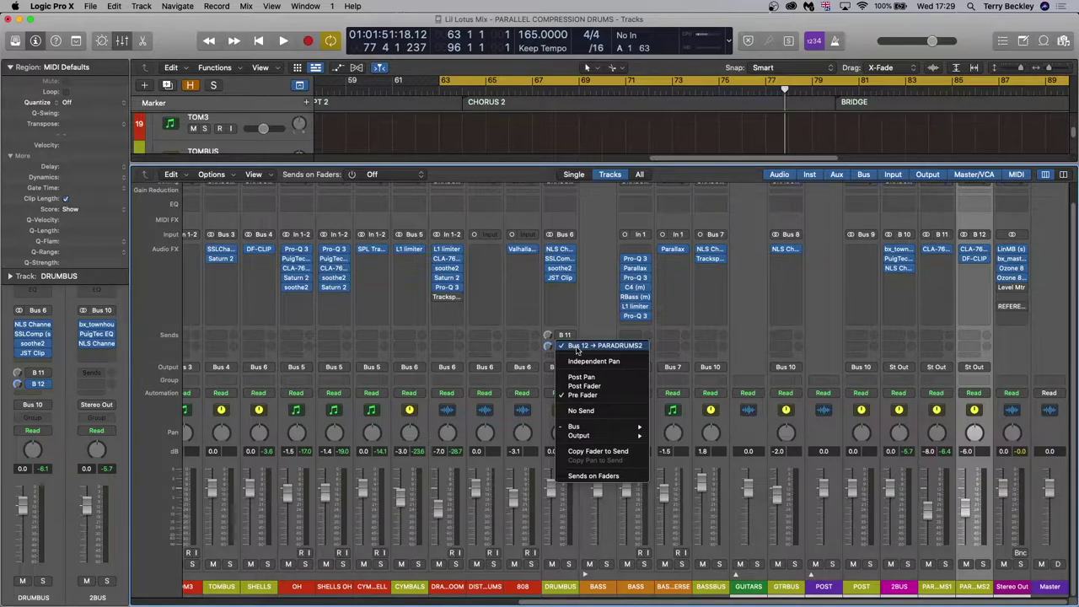
left_click(589, 303)
left_click(985, 566)
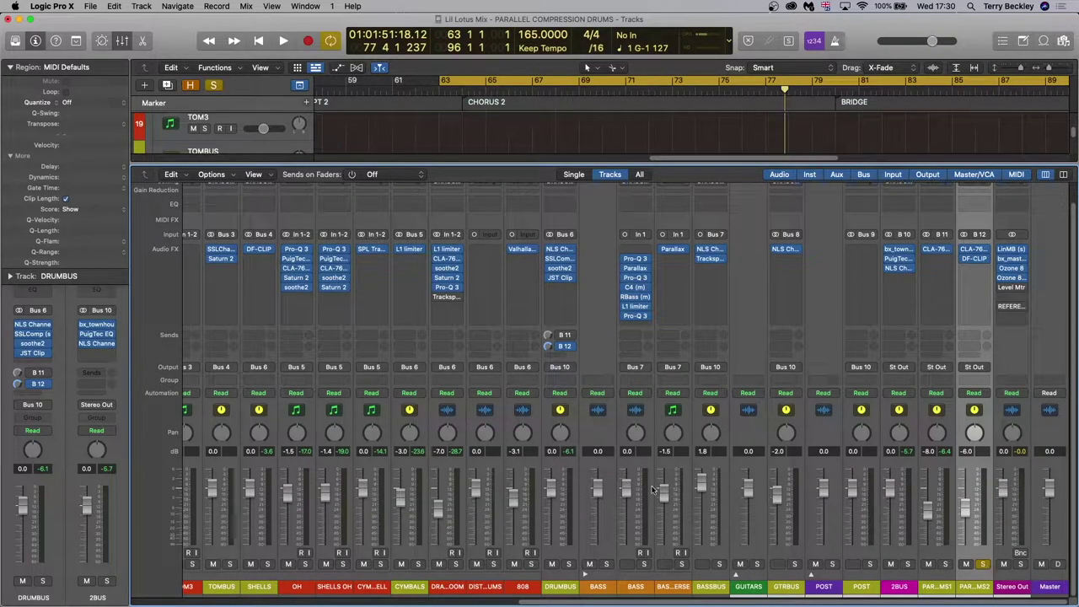
key("space")
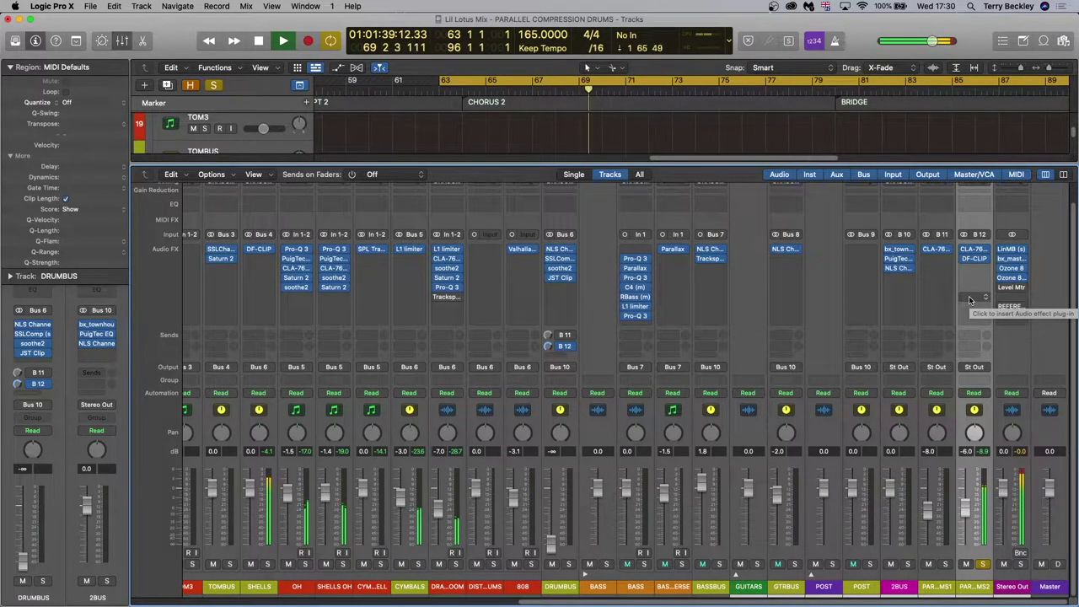
key("space")
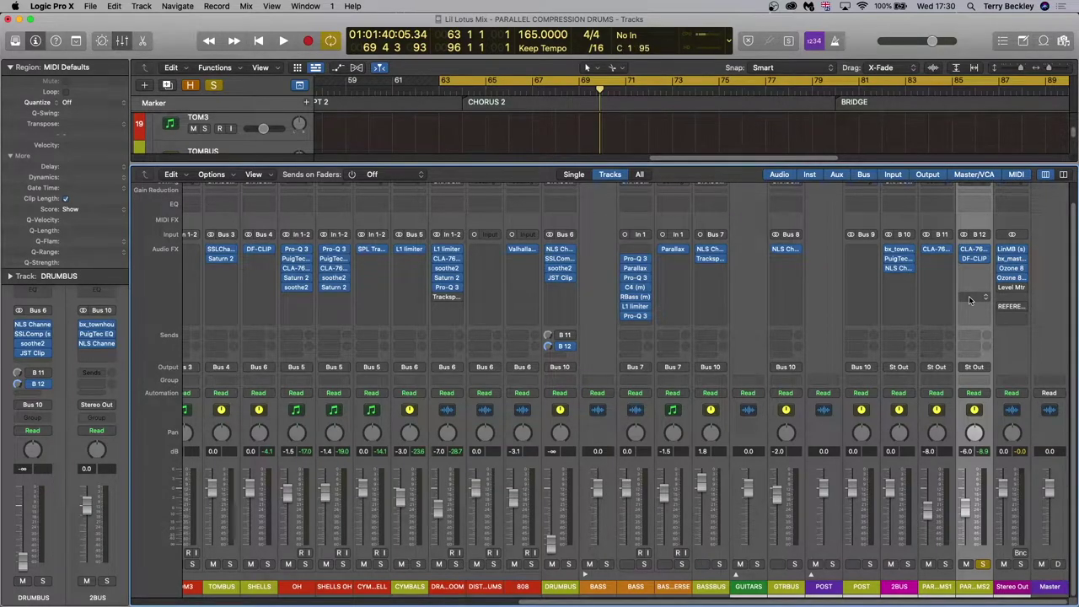
left_click(974, 250)
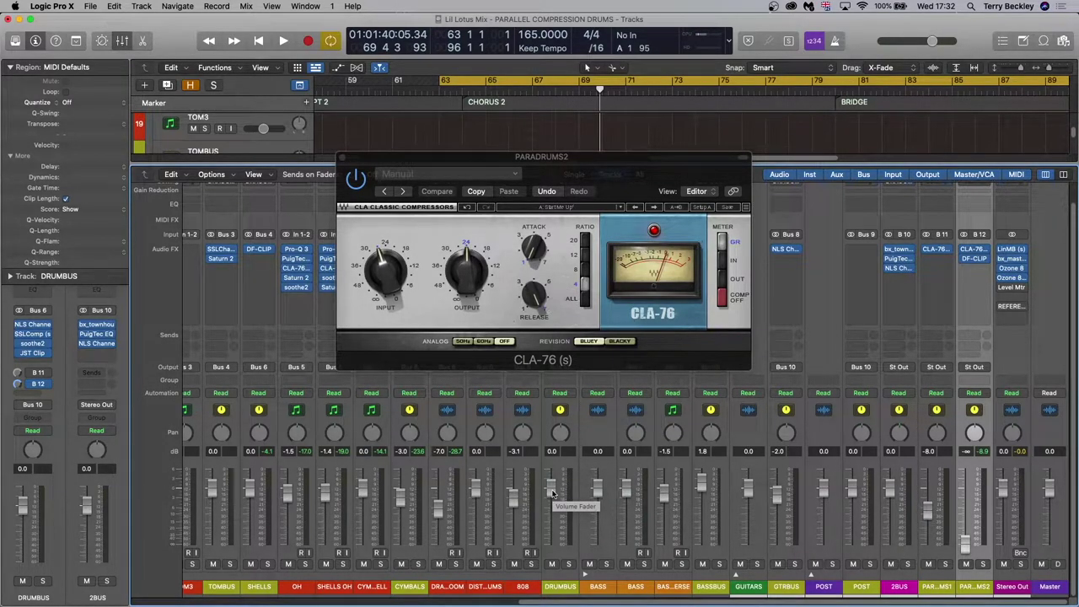
With DRUMBUS soloed and playing, raise PARADRUMS2 to -8.0 dB and close the CLA-76 window.
key("s")
key("space")
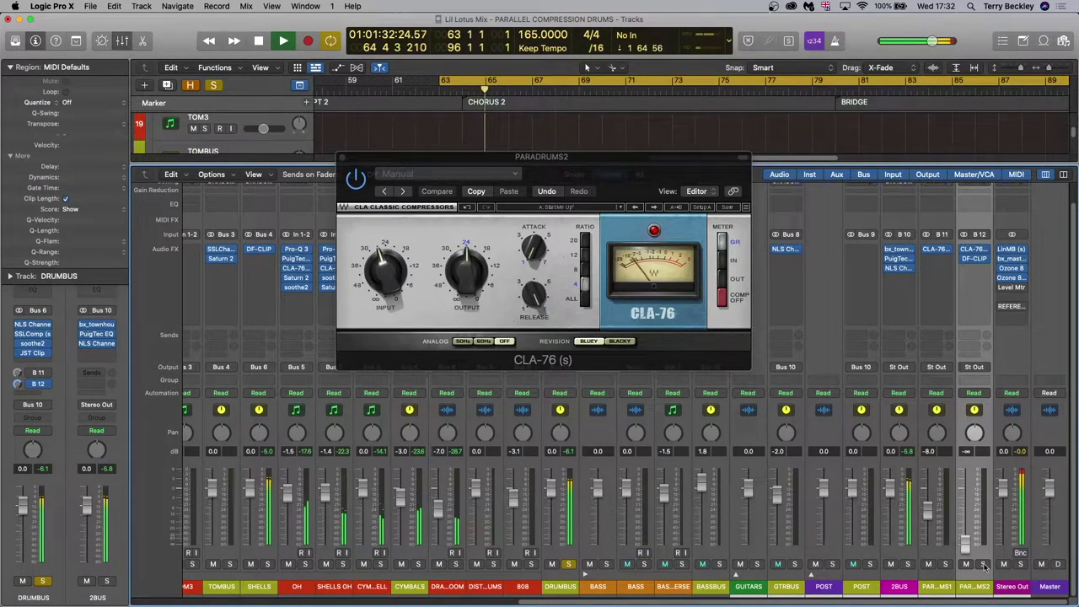
left_click_drag(967, 550, 967, 516)
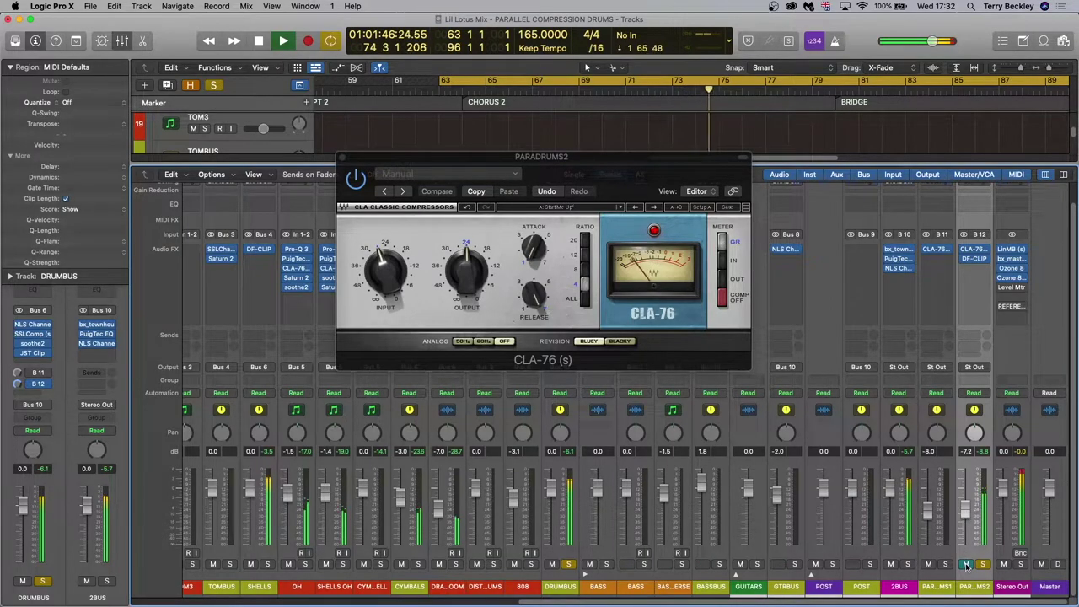
left_click_drag(967, 545, 968, 548)
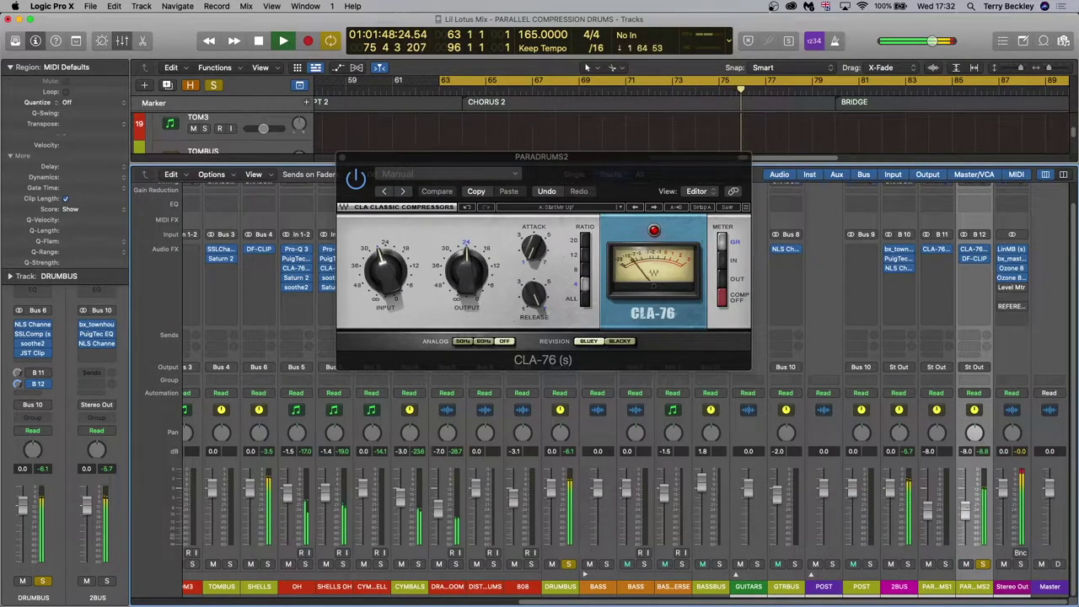
left_click(342, 159)
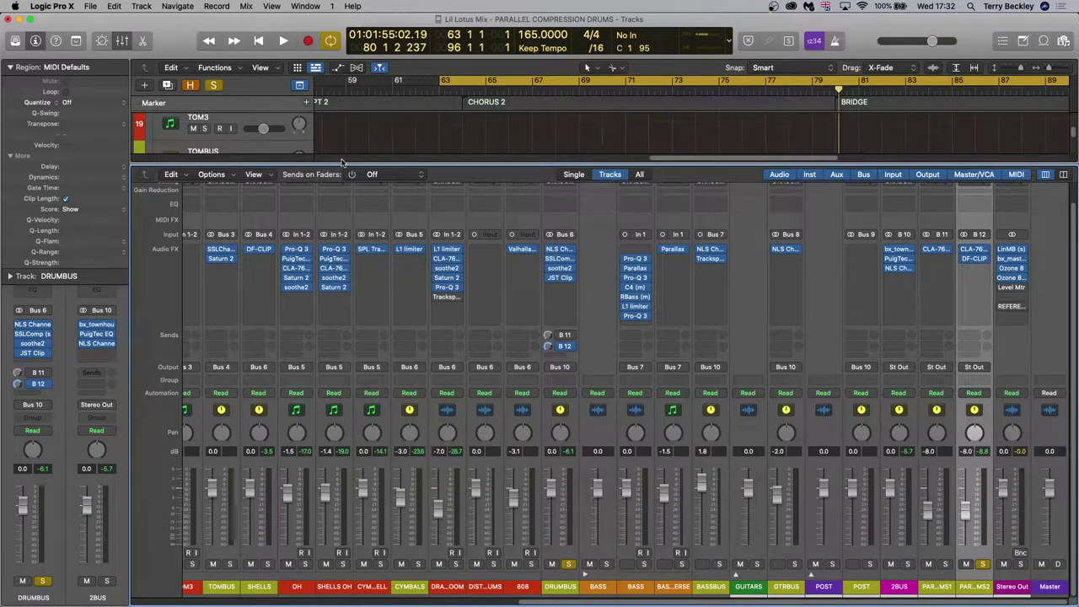
mouse_move(978, 260)
left_click(977, 259)
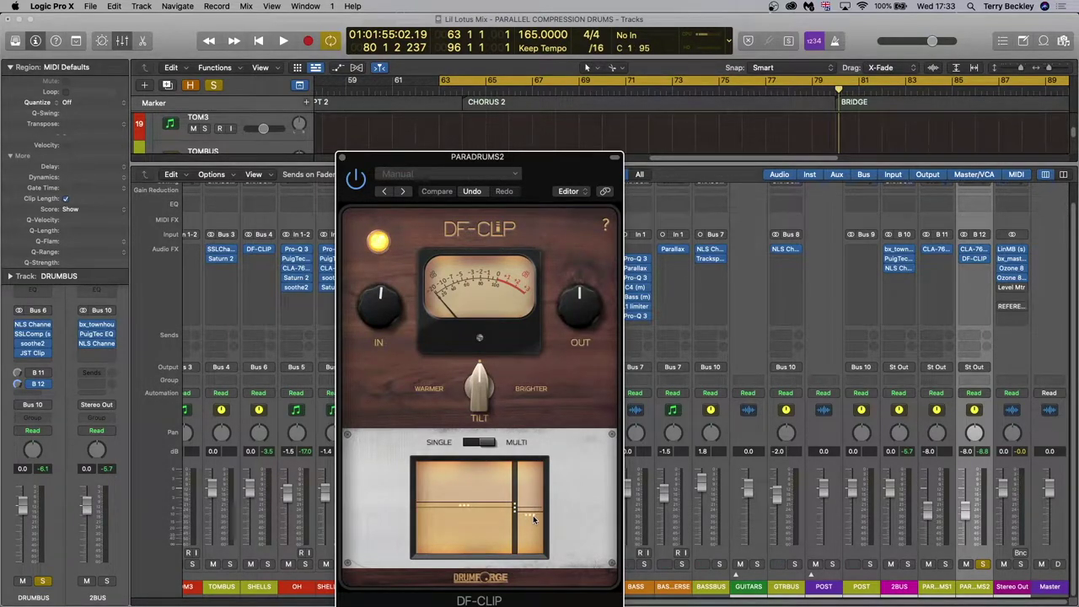
mouse_move(515, 508)
left_click(343, 158)
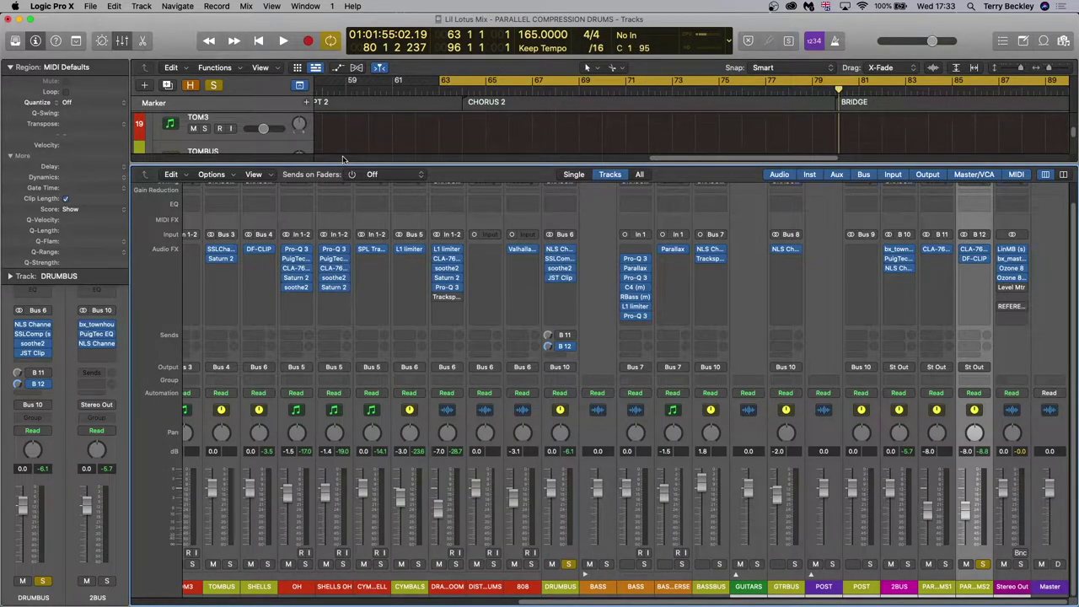
During playback, toggle the DRUMBUS Bus 12 send off and on several times, finishing with it on.
key("space")
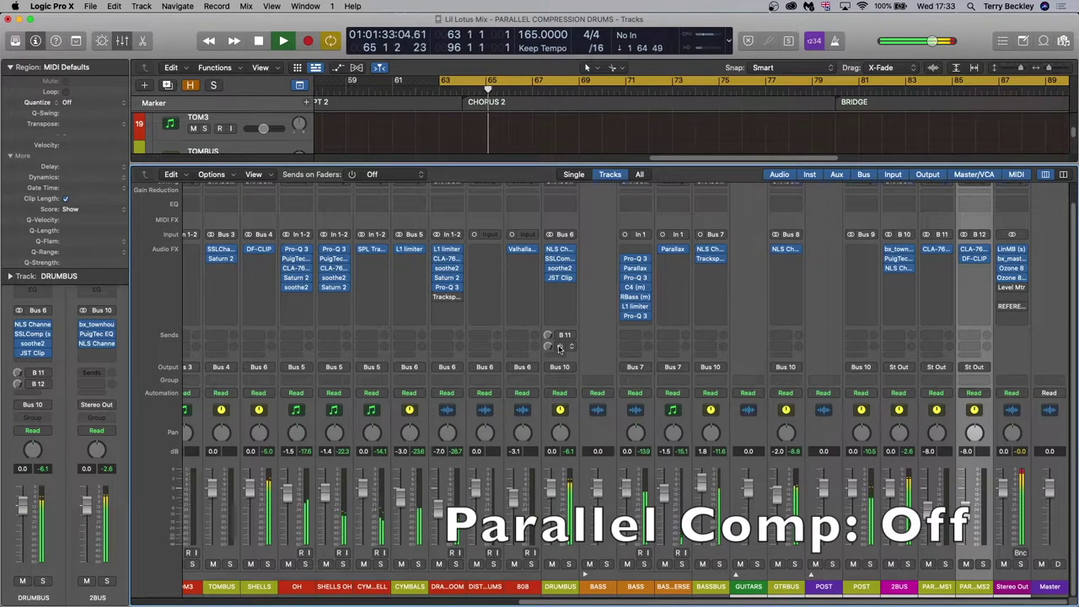
left_click(560, 347)
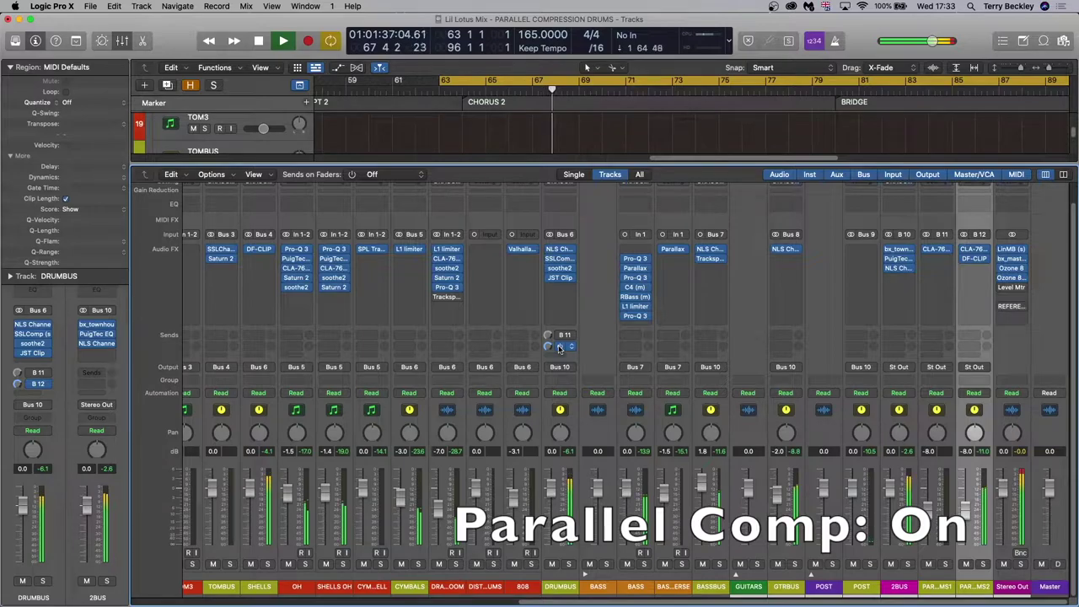
left_click(560, 346)
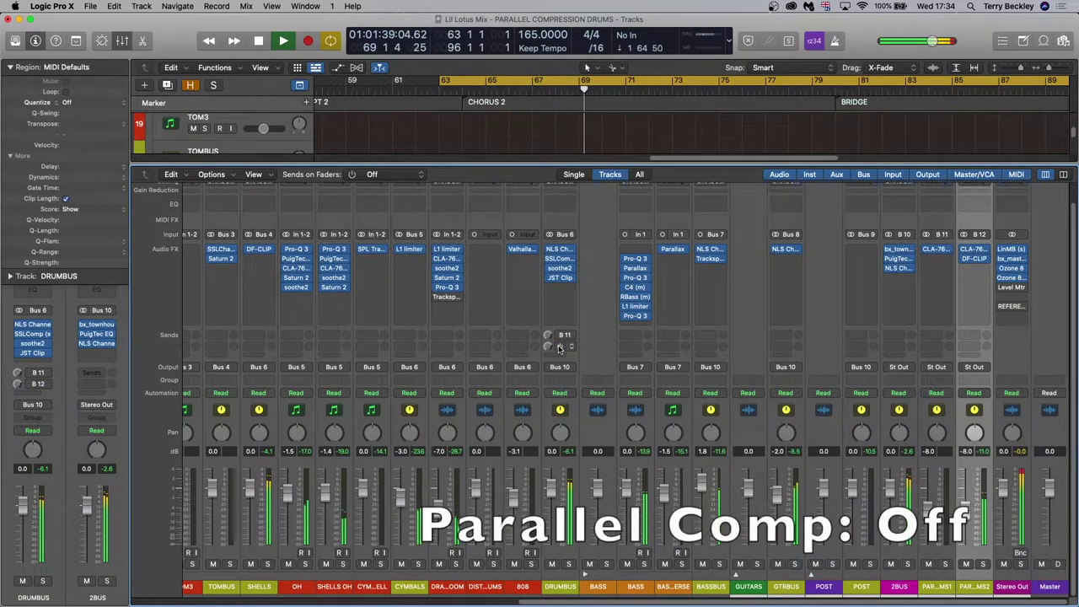
left_click(559, 346)
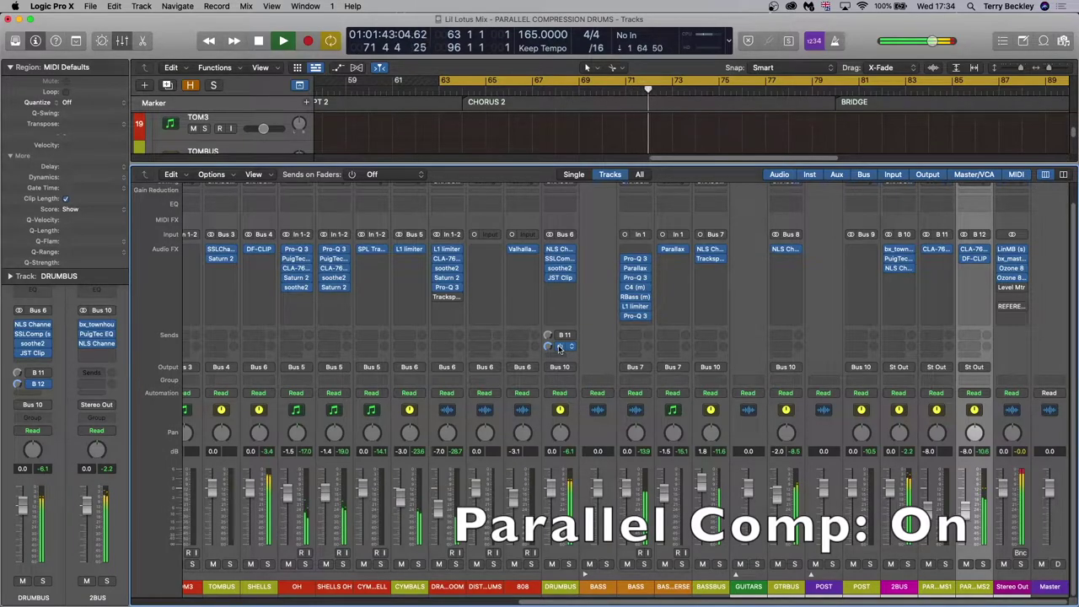
left_click(560, 347)
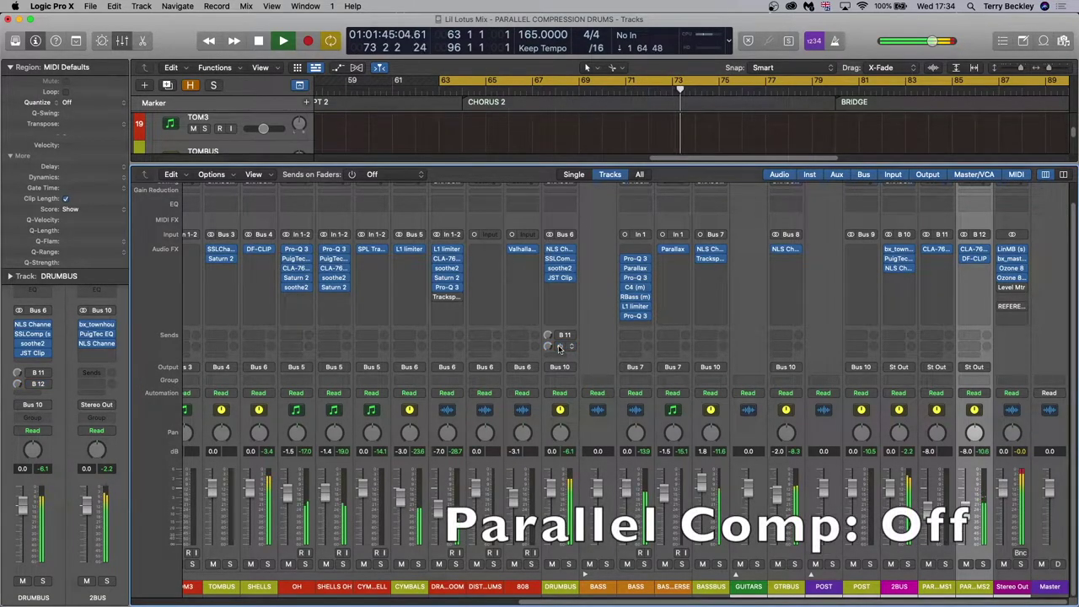
left_click(560, 347)
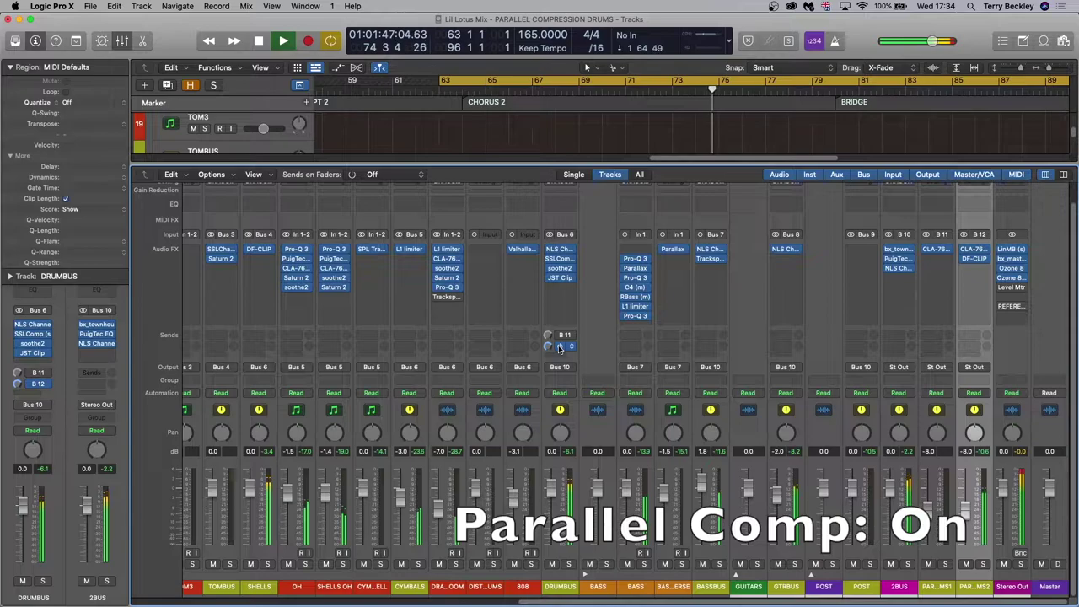
key("space")
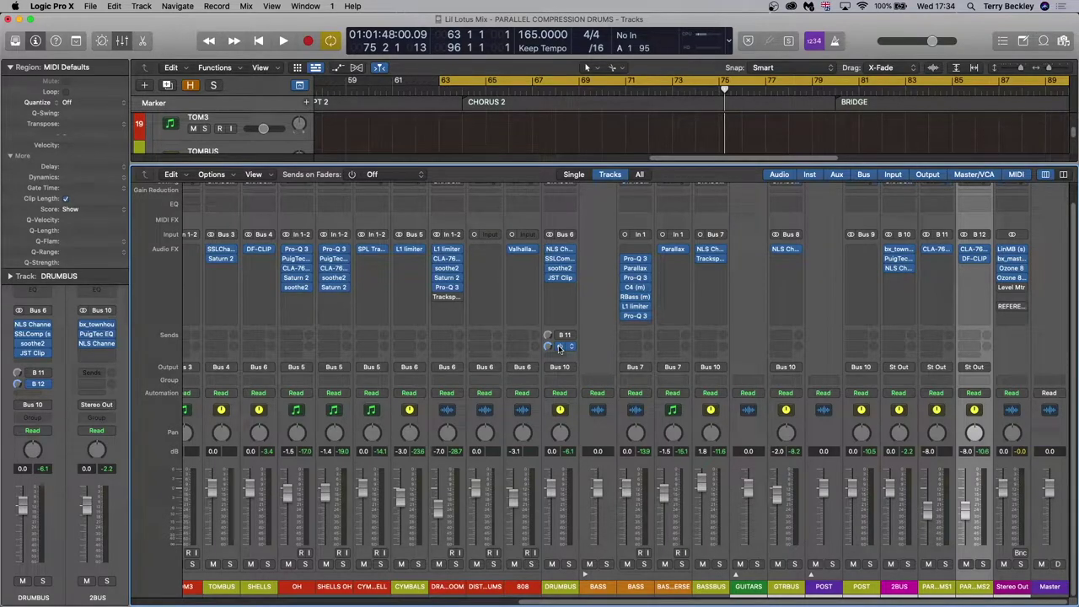
Play the drums while bypassing the DRUMBUS sends to B 12 and B 11 for comparison.
key("space")
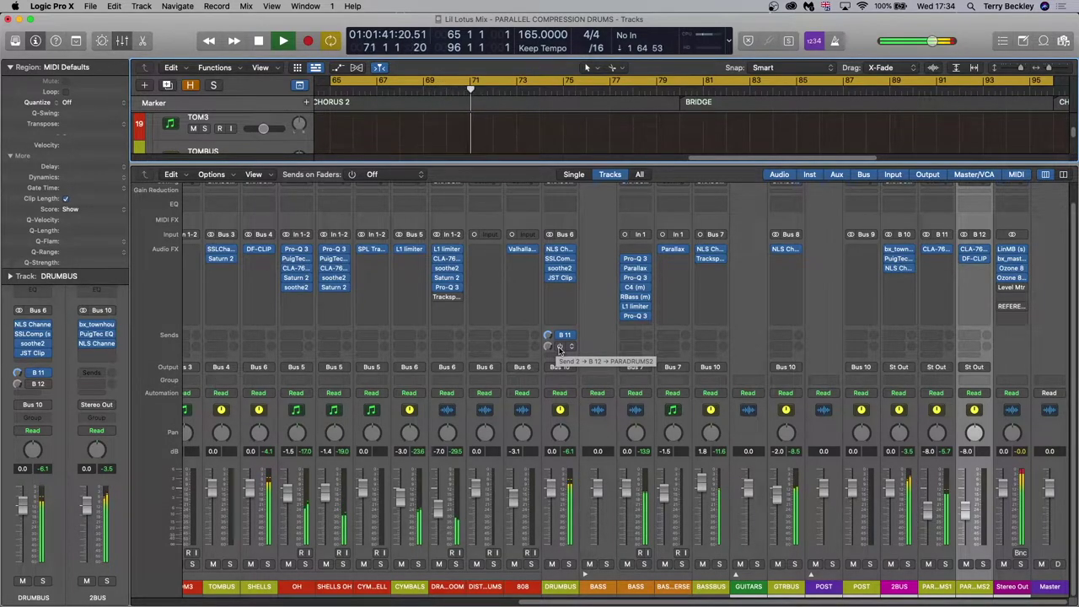
key("space")
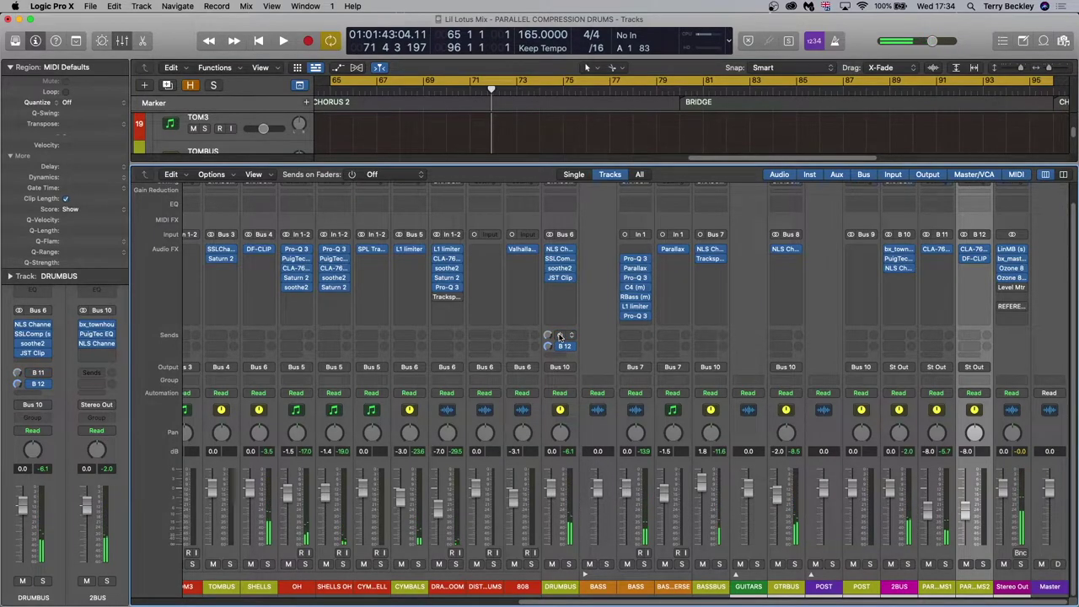
key("space")
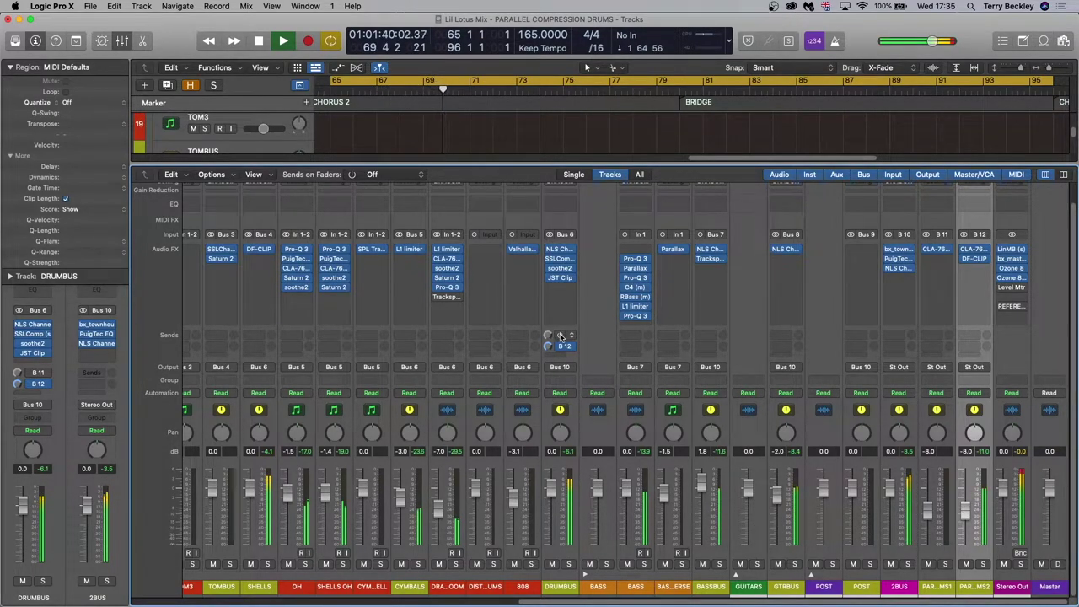
left_click(560, 348)
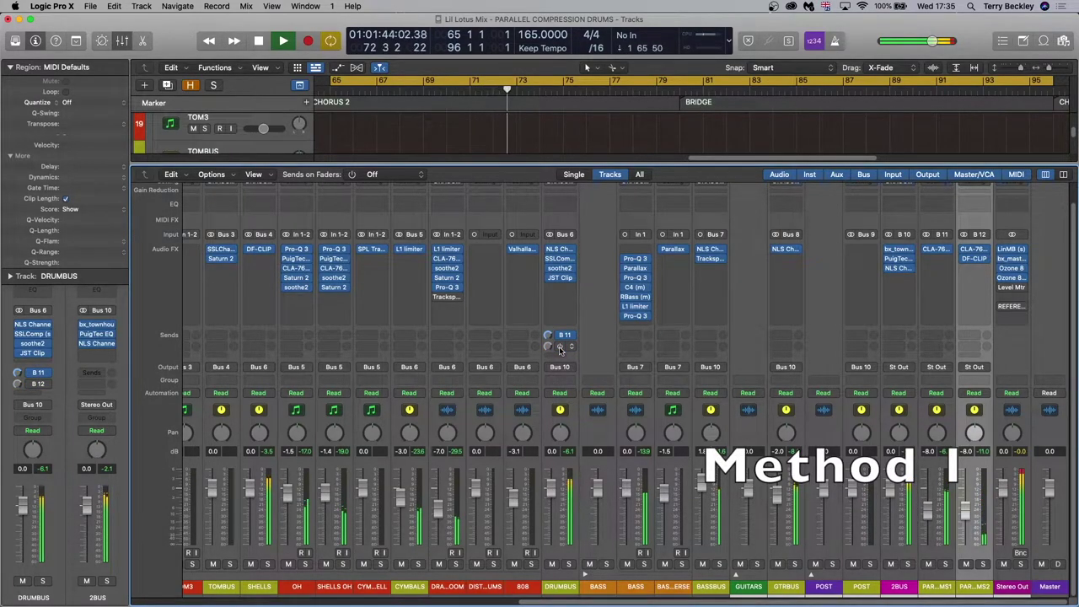
left_click(560, 340)
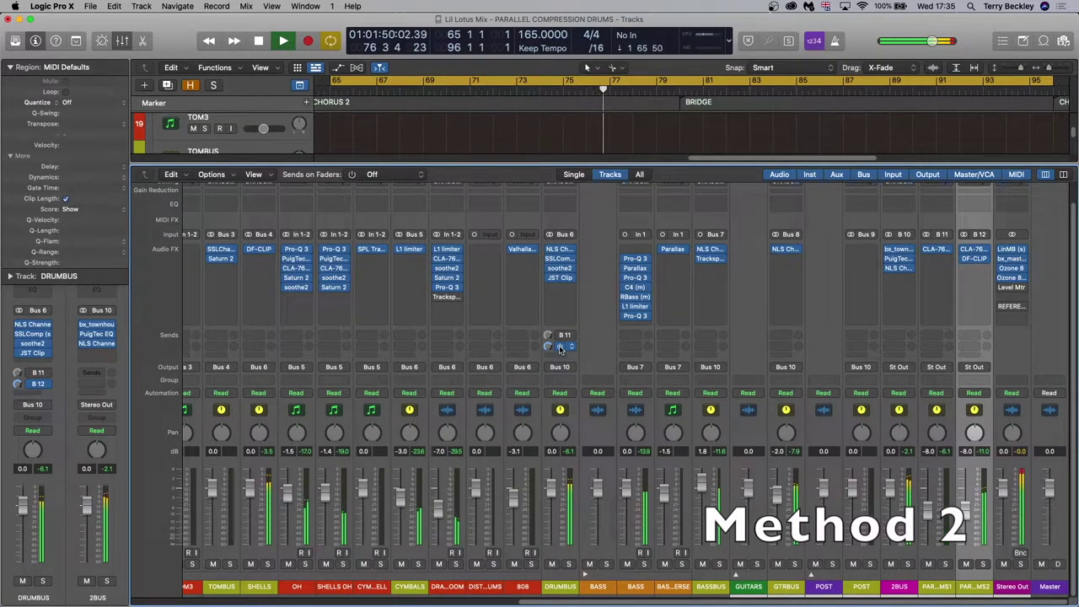
key("space")
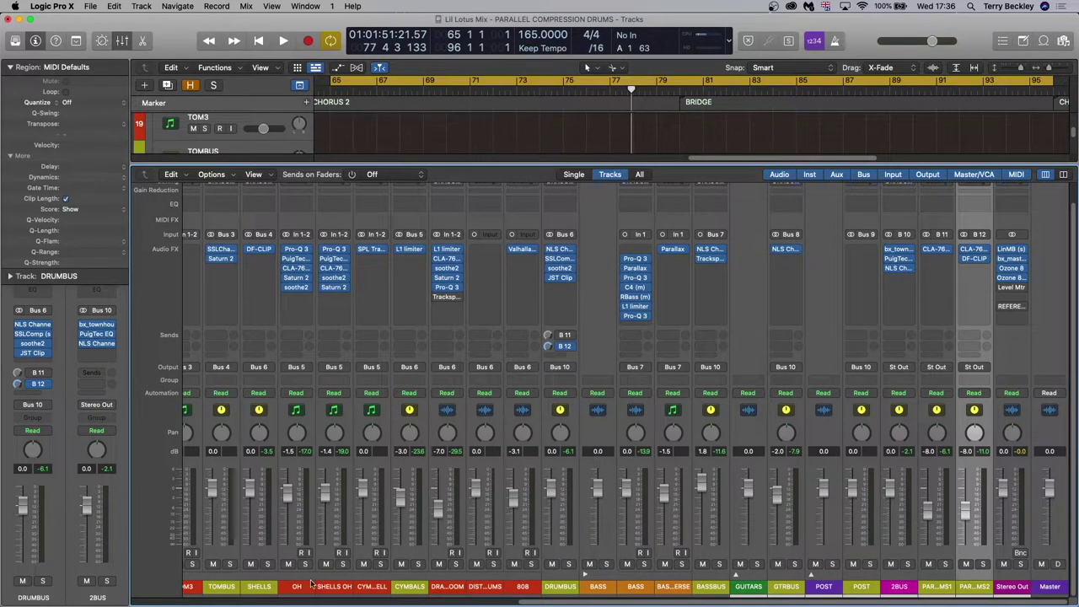
left_click(275, 422)
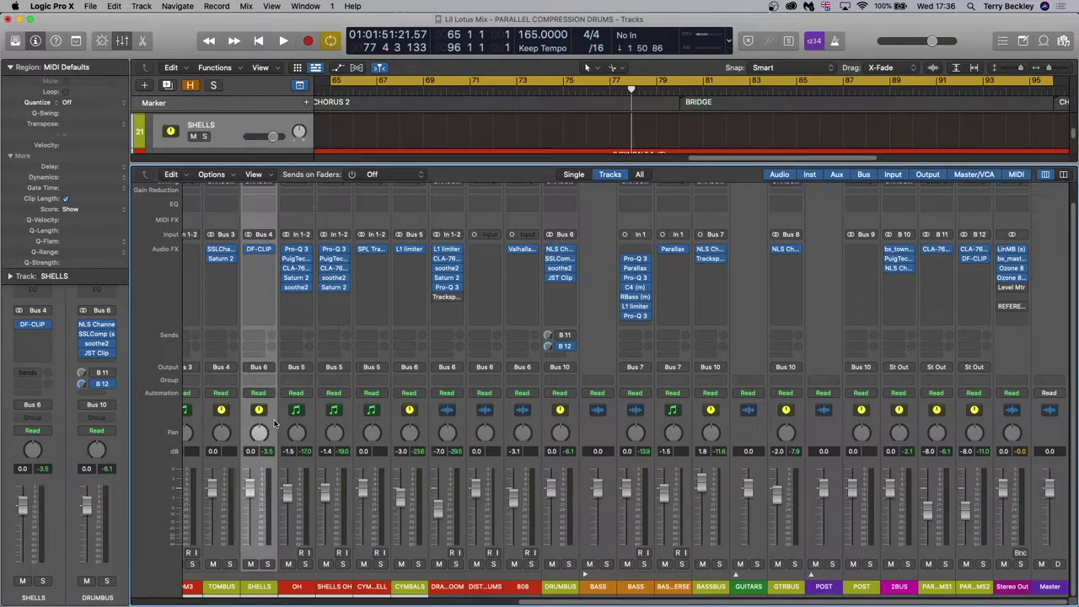
Select the TOMBUS, SNRBUS and KICKBUS strips, then show Bus destinations for a new SHELLS send.
left_click(215, 425)
scroll(244, 425, "left", 5)
left_click(283, 425)
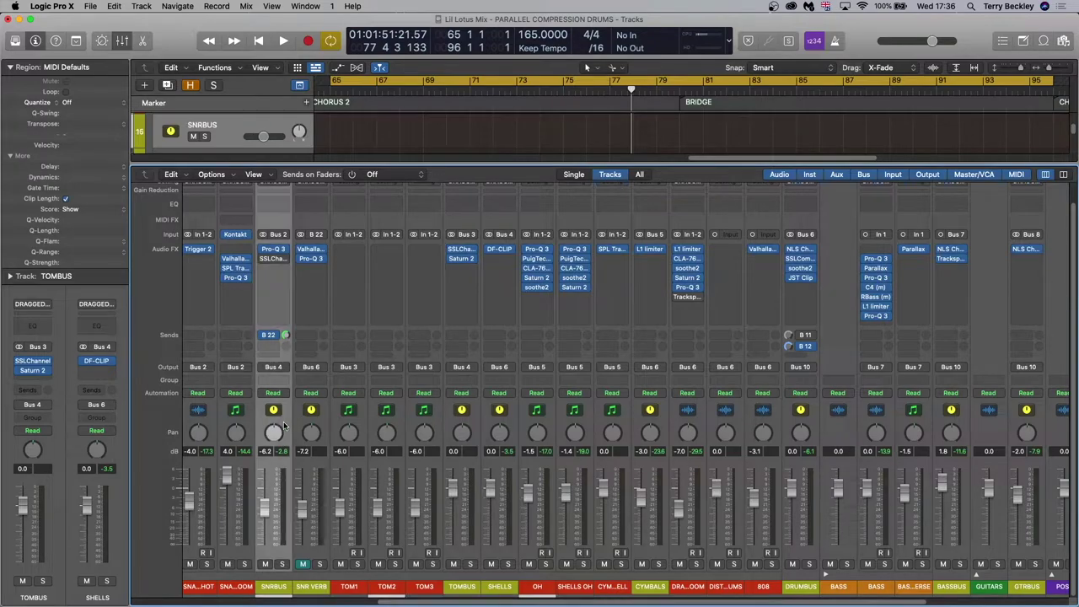
scroll(422, 453, "left", 10)
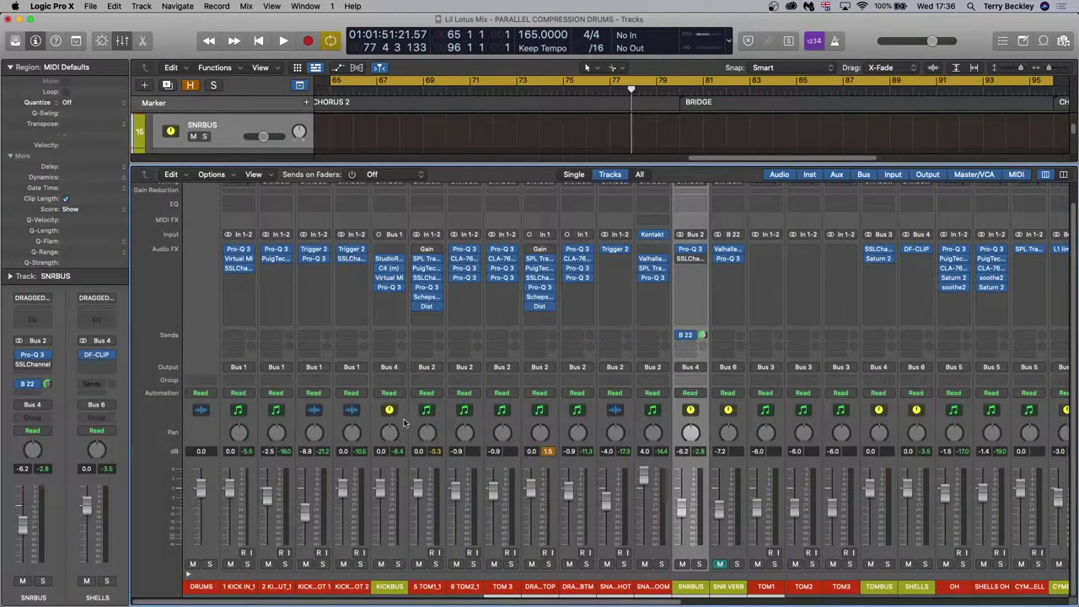
left_click(405, 423)
scroll(431, 421, "right", 6)
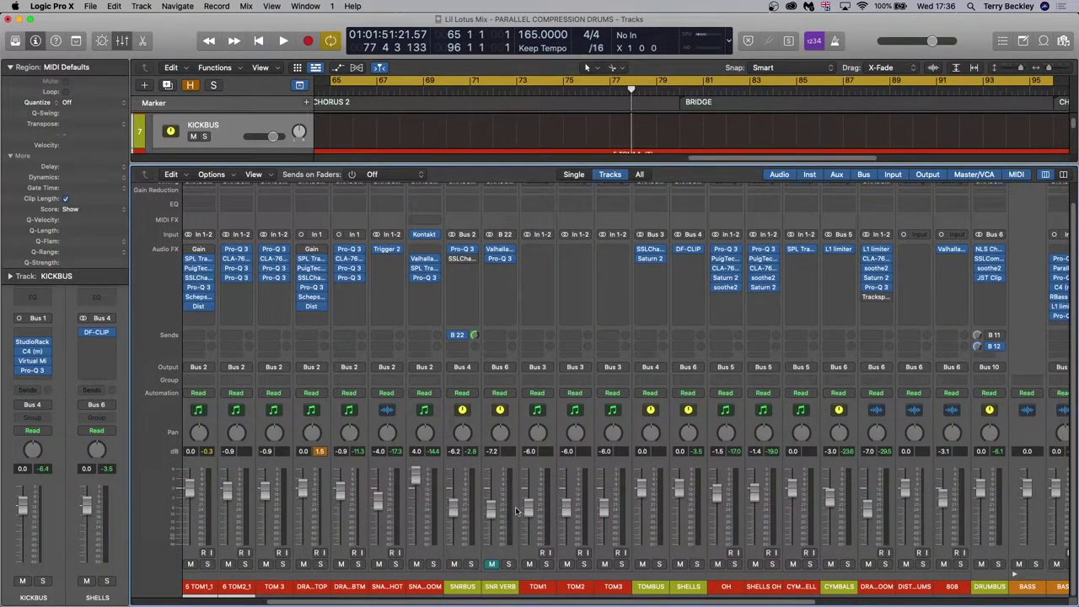
scroll(570, 503, "right", 6)
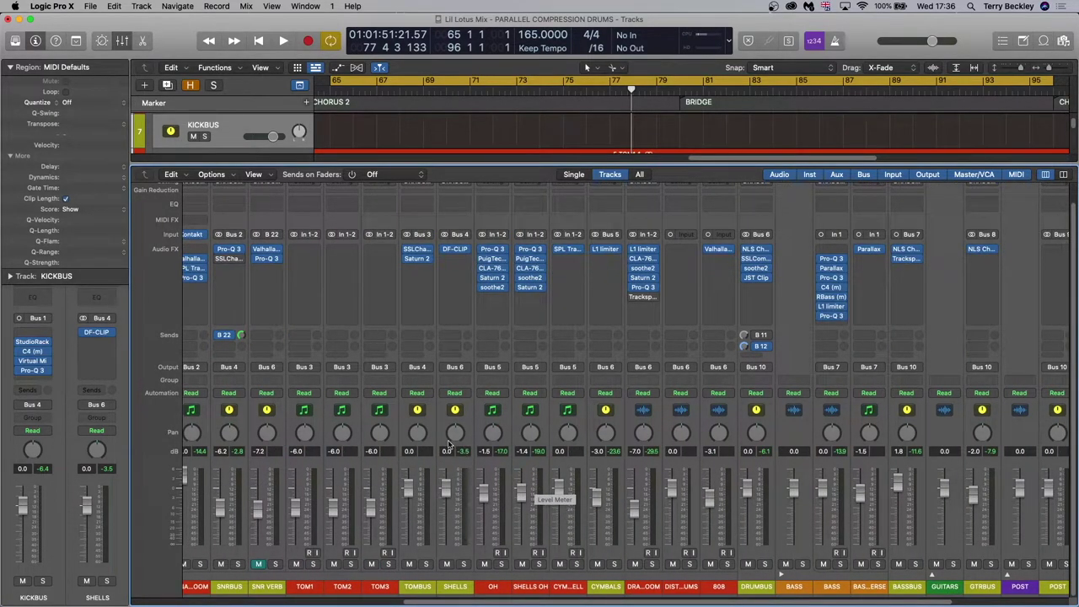
left_click(455, 335)
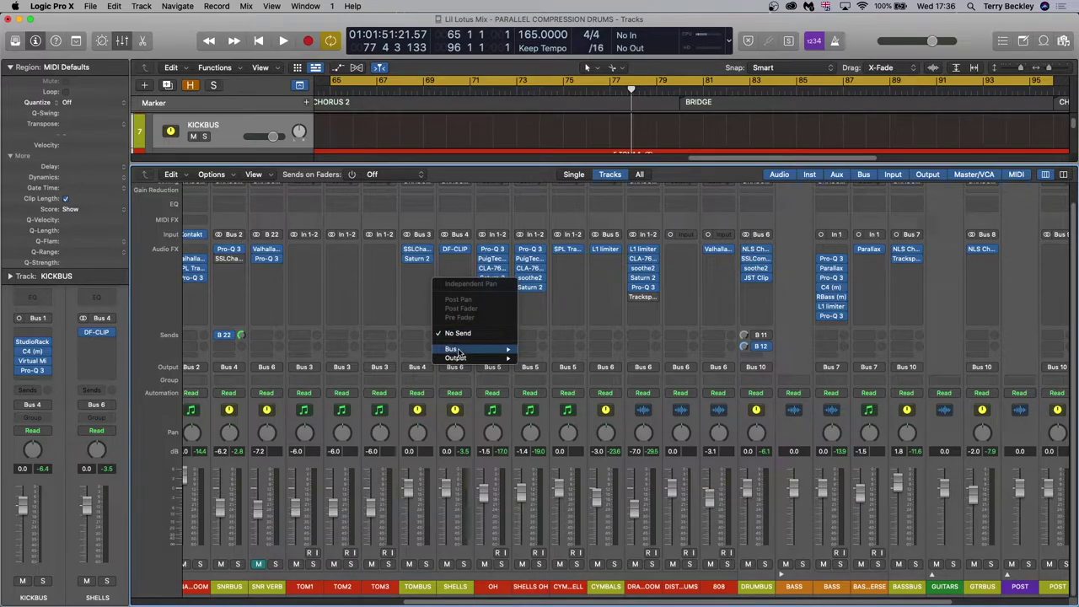
mouse_move(458, 351)
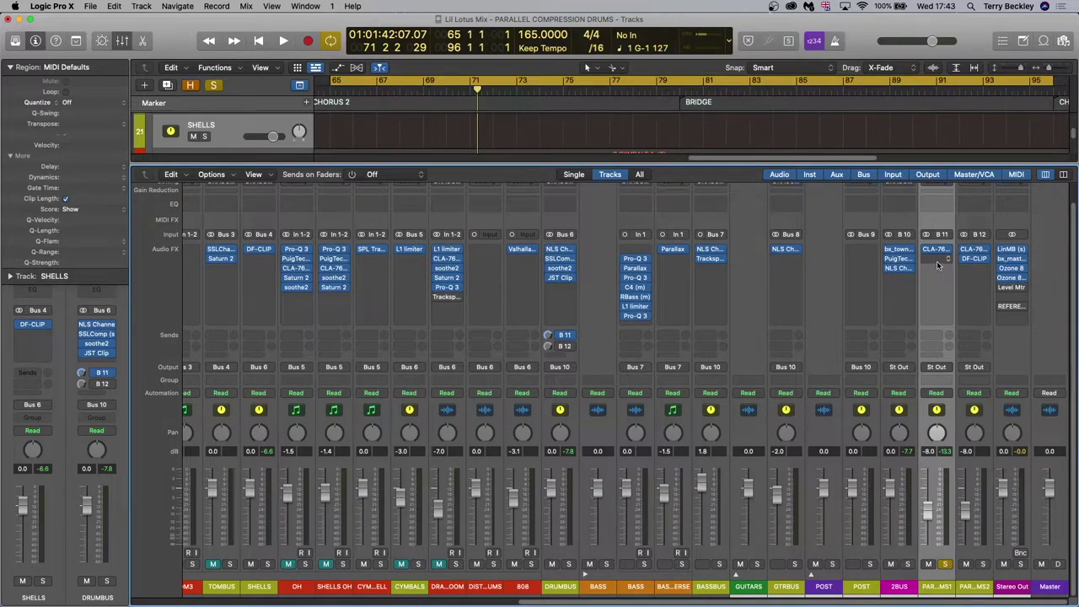
left_click(941, 264)
Insert Waves InPhase Live on PARADRUMS1 with Bus 6 as its side chain.
mouse_move(940, 466)
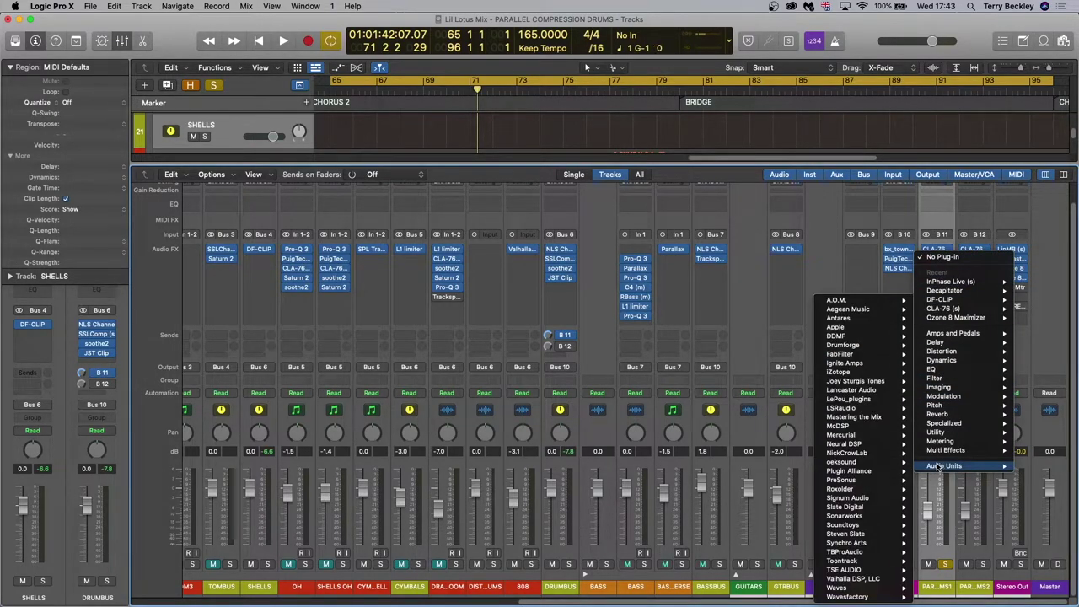
mouse_move(846, 588)
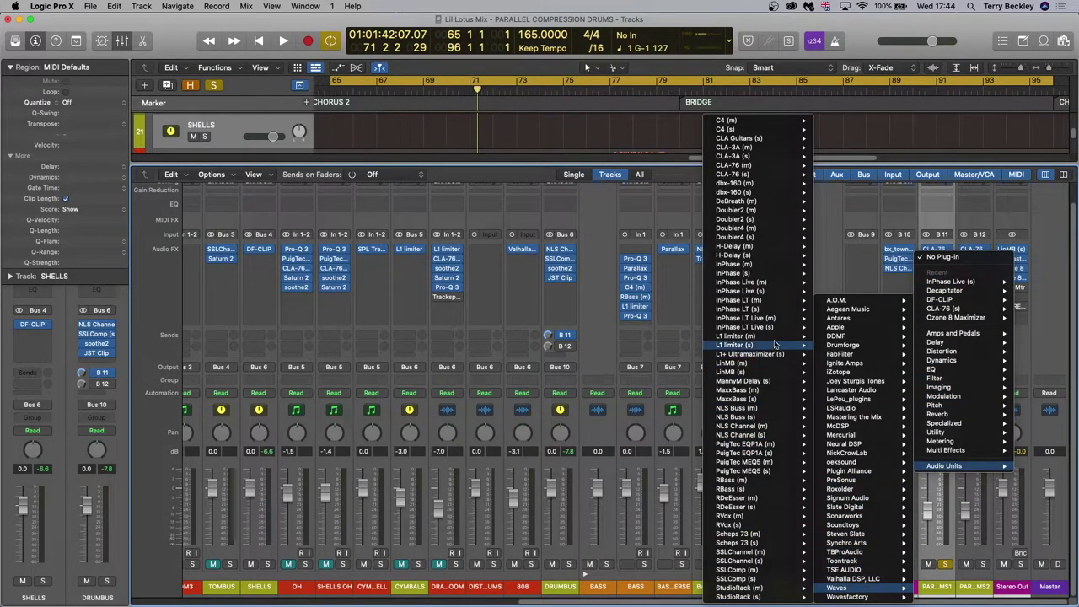
left_click(740, 291)
left_click(712, 174)
mouse_move(718, 212)
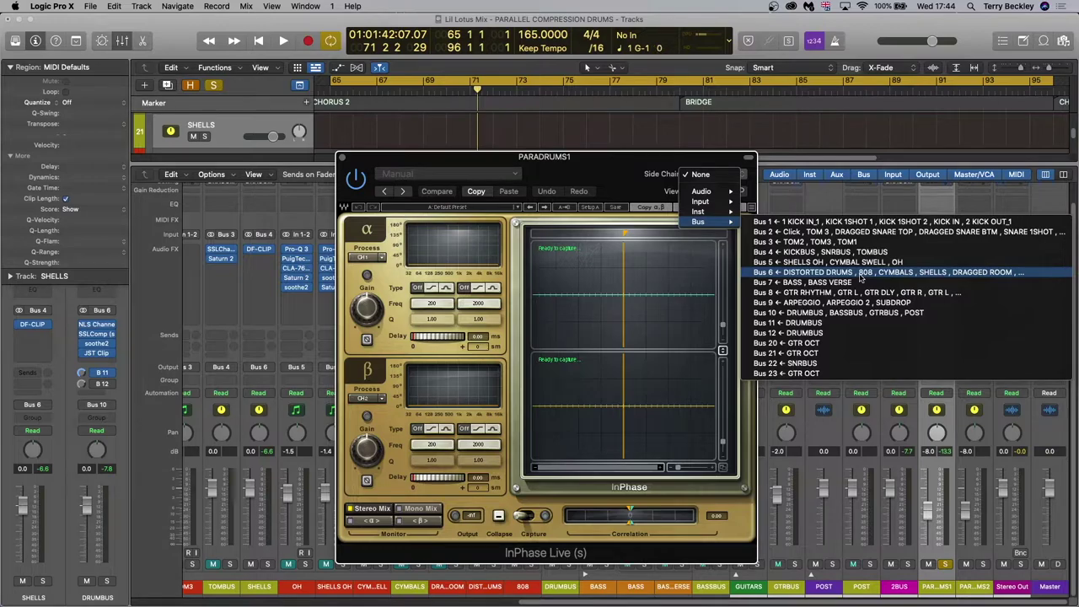
left_click(861, 279)
left_click_drag(590, 156, 741, 63)
Capture the drums in InPhase, then test alpha phase inversion and a small delay, resetting both.
left_click(683, 422)
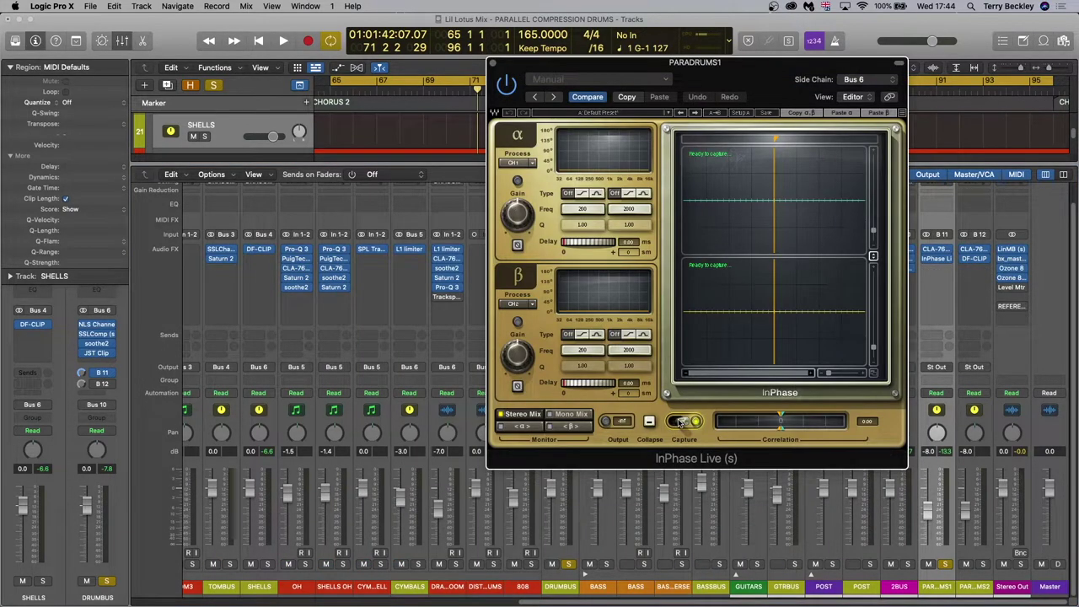
key("space")
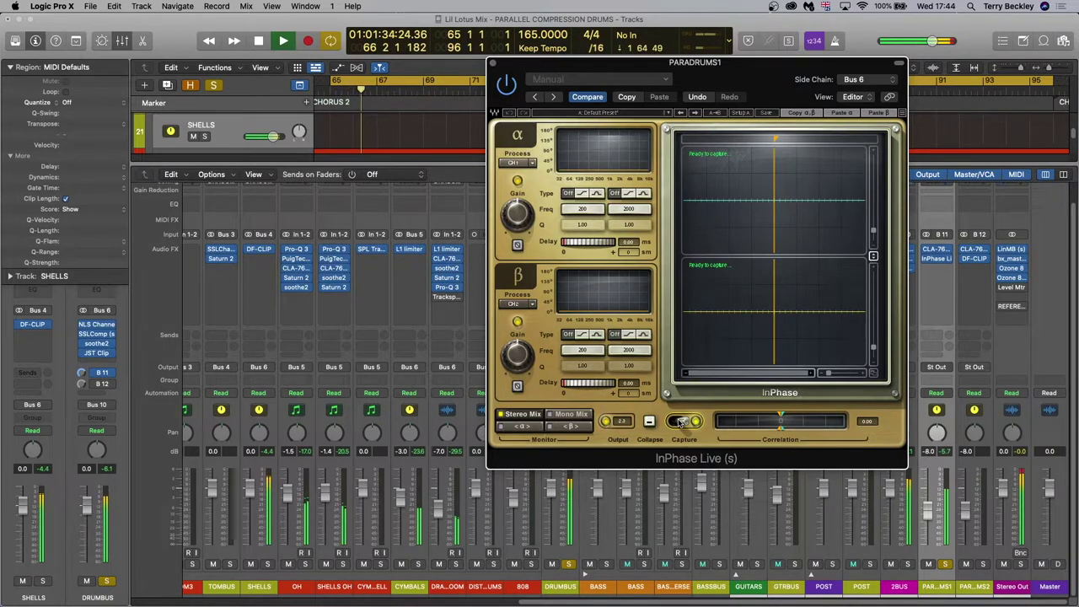
key("space")
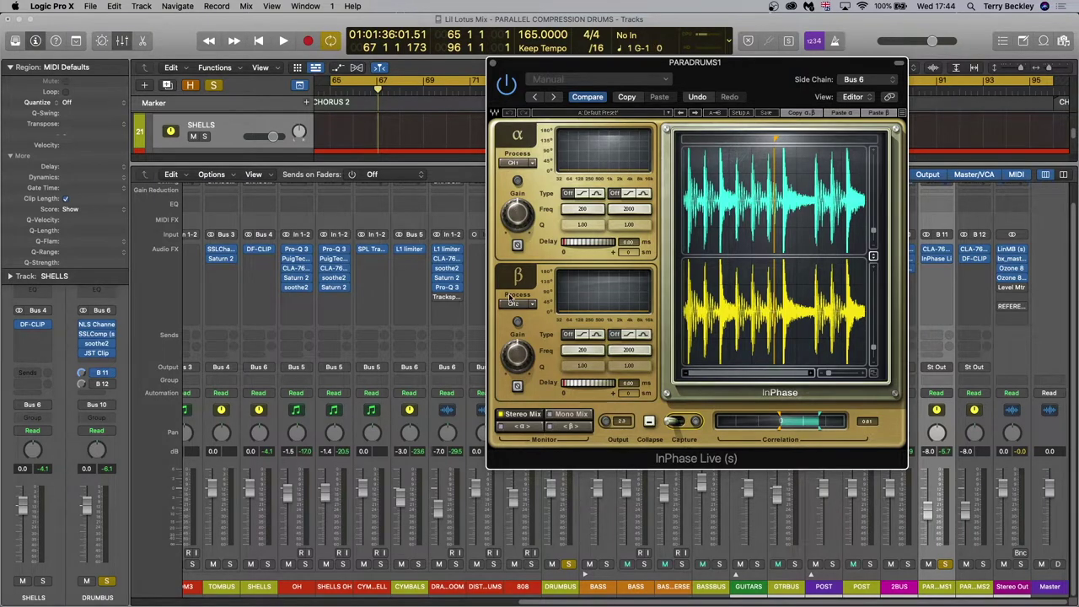
left_click(518, 247)
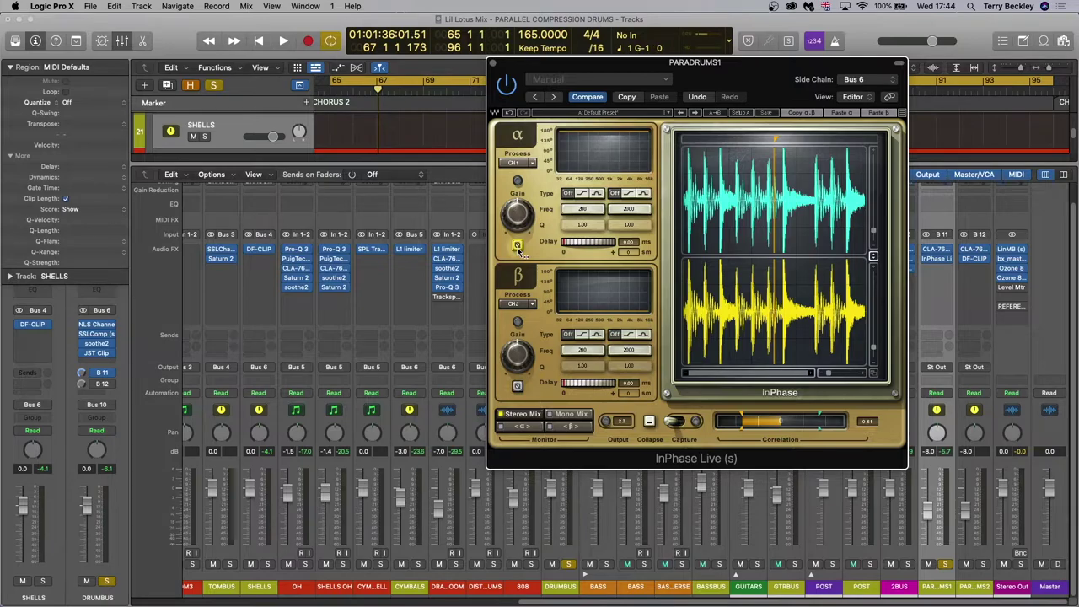
left_click(518, 246)
left_click_drag(579, 247, 601, 247)
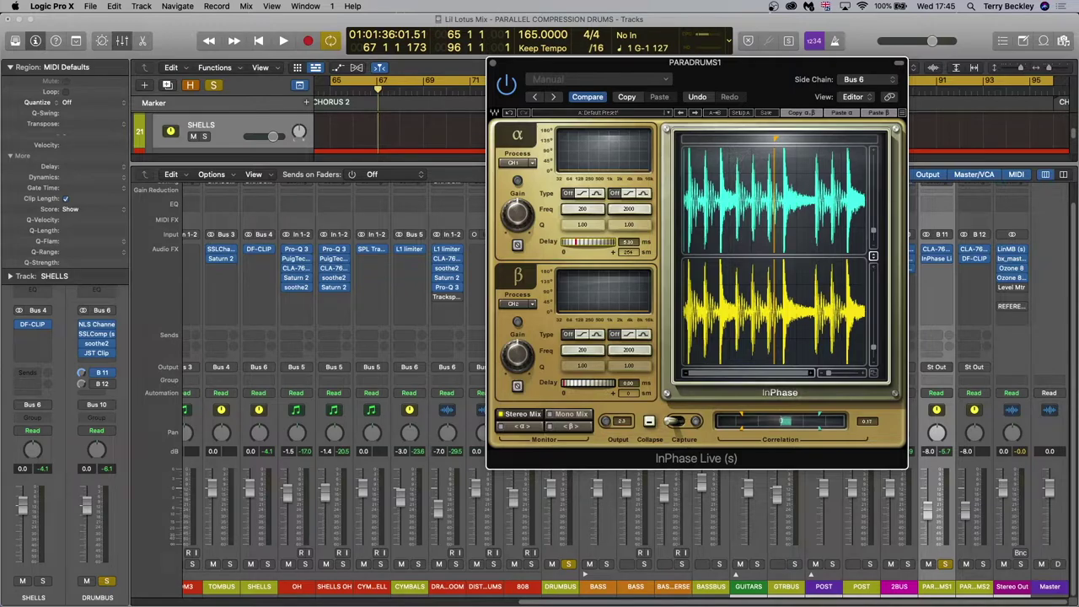
left_click(613, 246, "alt")
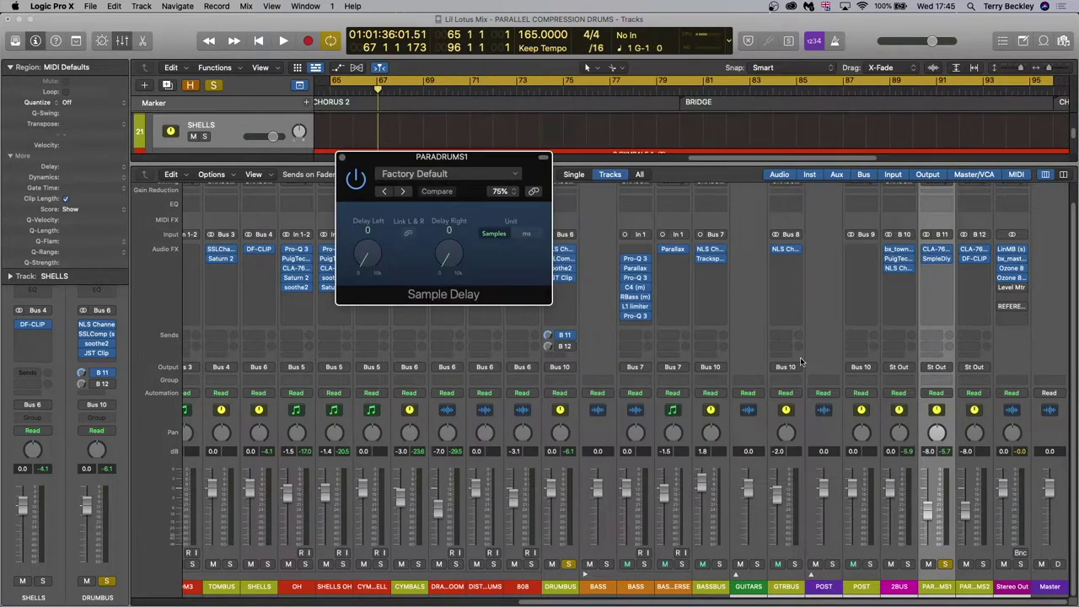
Link Sample Delay's L & R channels, try a 536-sample delay on PARADRUMS1, then remove the plug-in.
left_click_drag(464, 158, 625, 199)
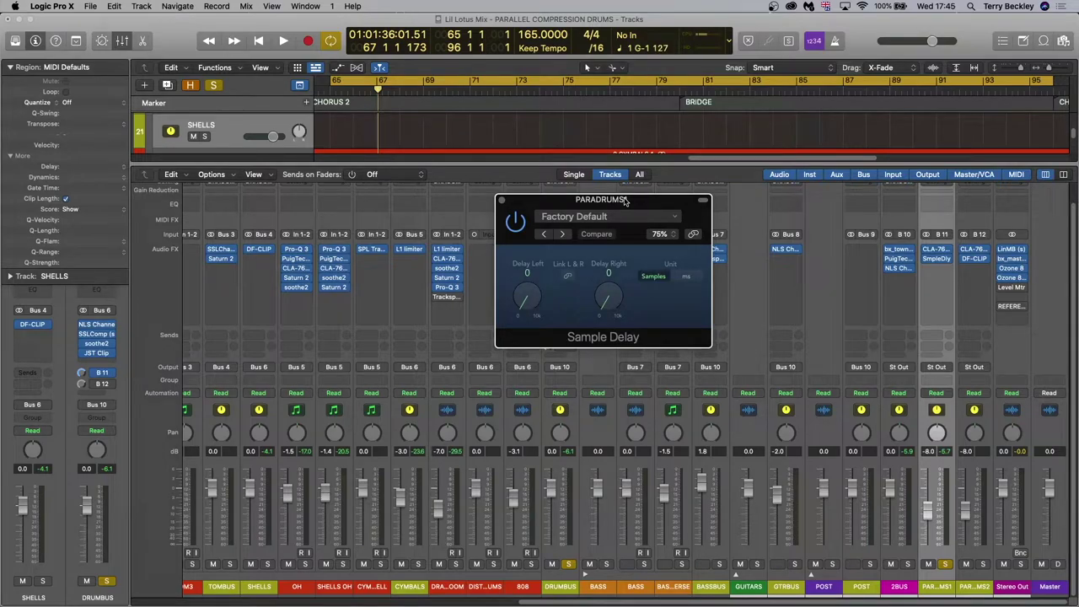
left_click(569, 278)
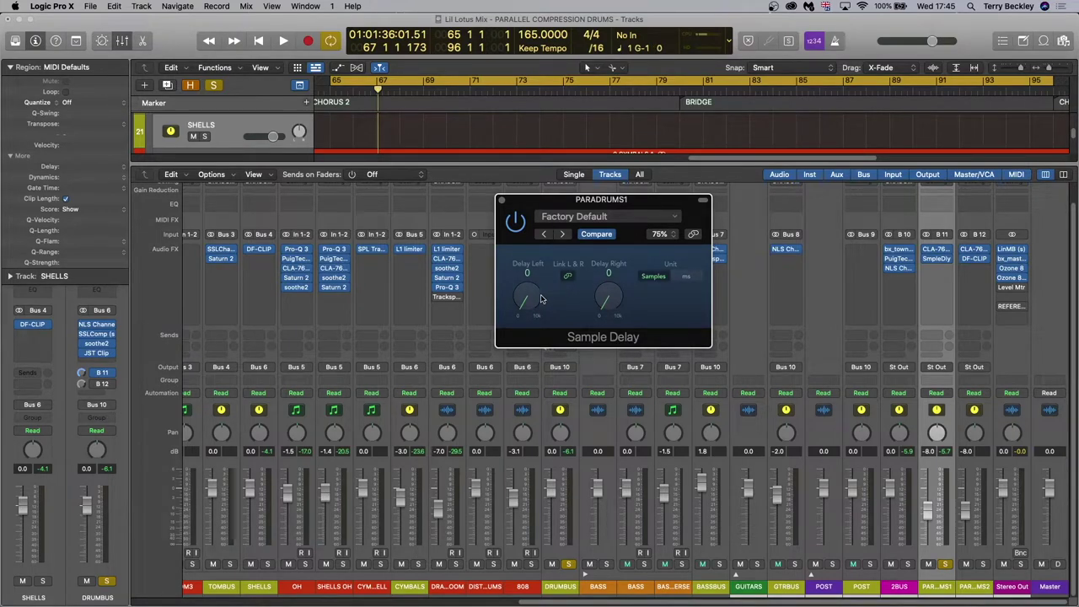
mouse_move(535, 304)
left_mouse_down()
mouse_move(530, 295)
mouse_move(527, 309)
left_mouse_up()
left_click(936, 258)
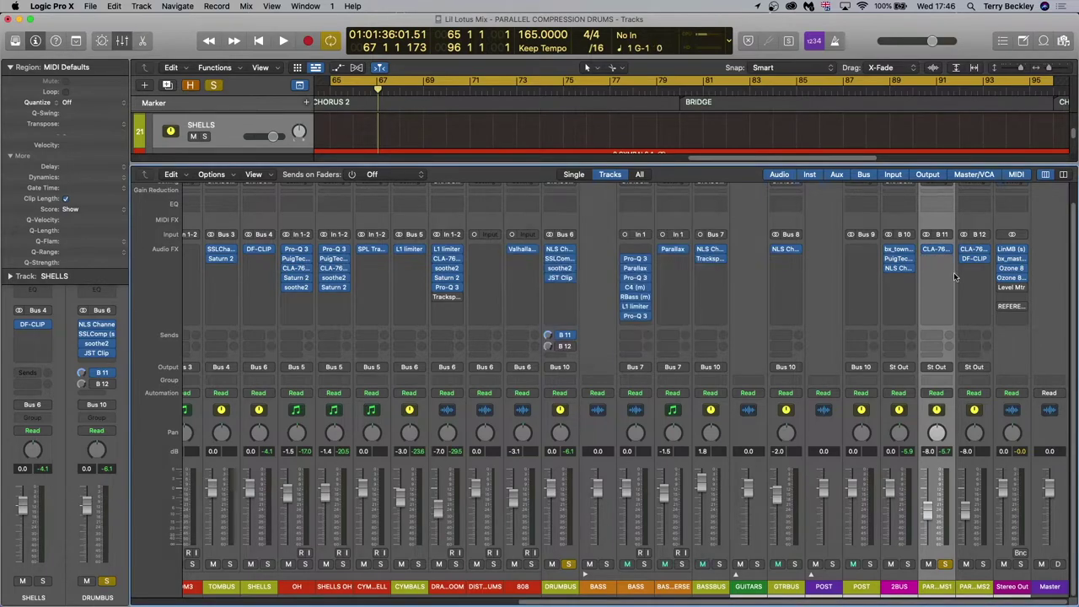